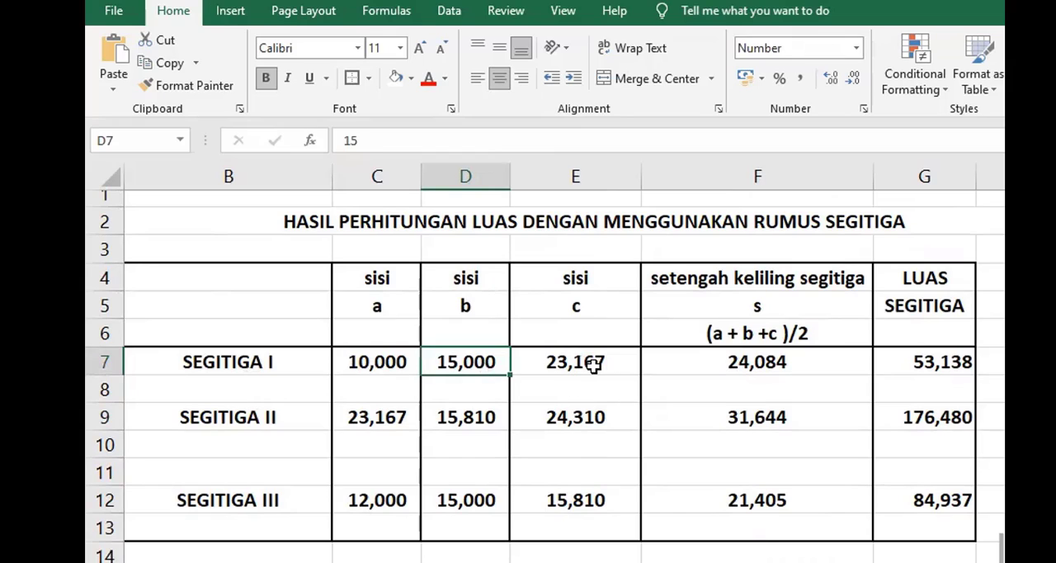
Step: Examine side c, the half-perimeter heading and the half-perimeter formula in F7 for SEGITIGA I, leaving the formula without edits
click(594, 366)
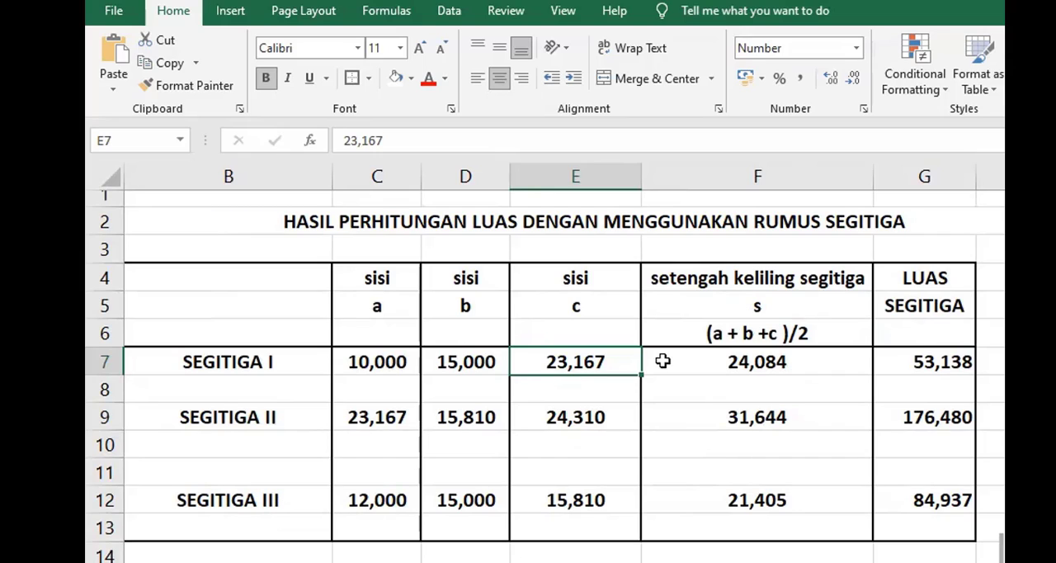
click(766, 363)
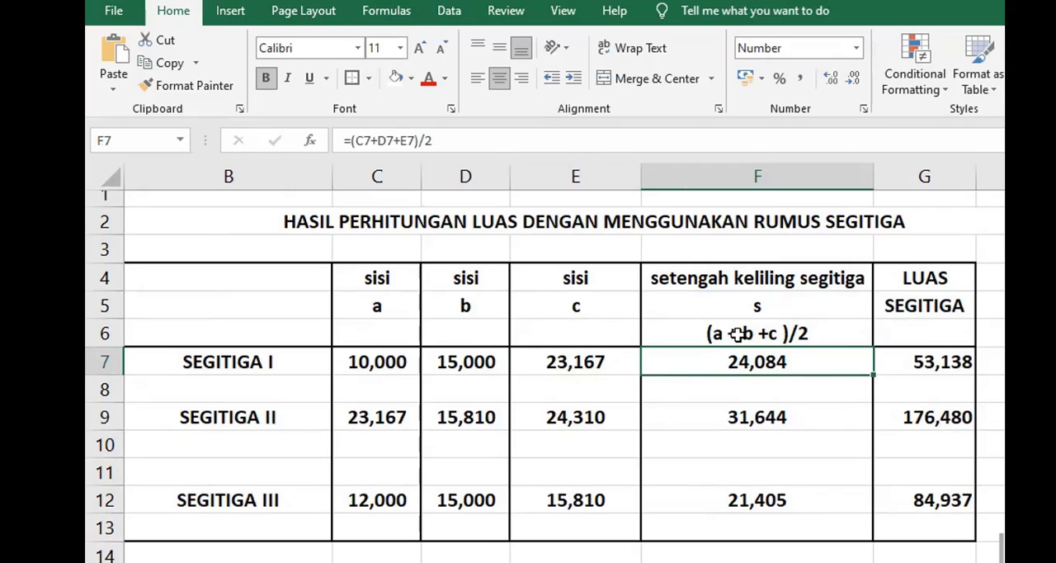
click(737, 333)
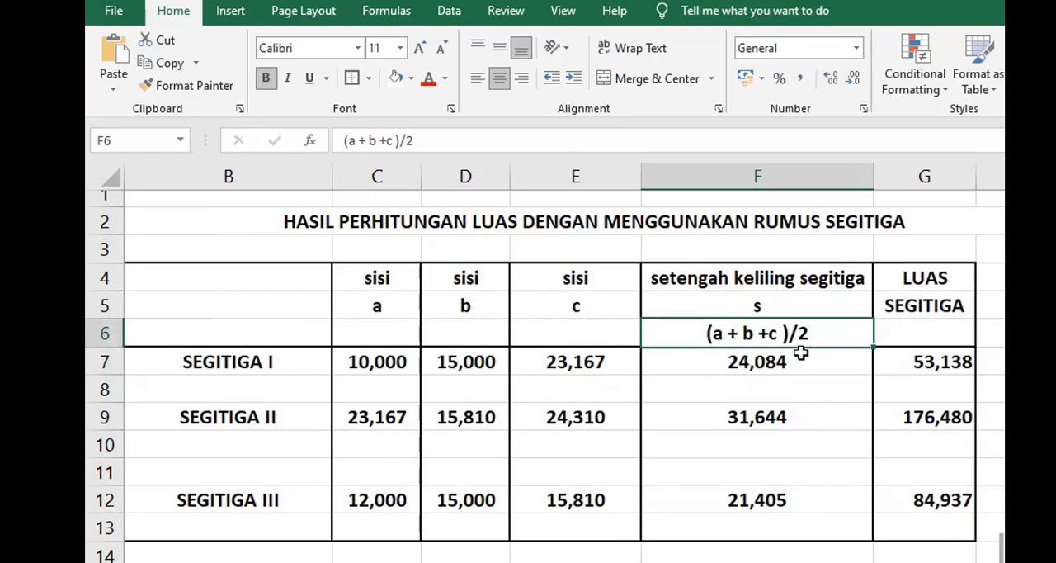
click(763, 364)
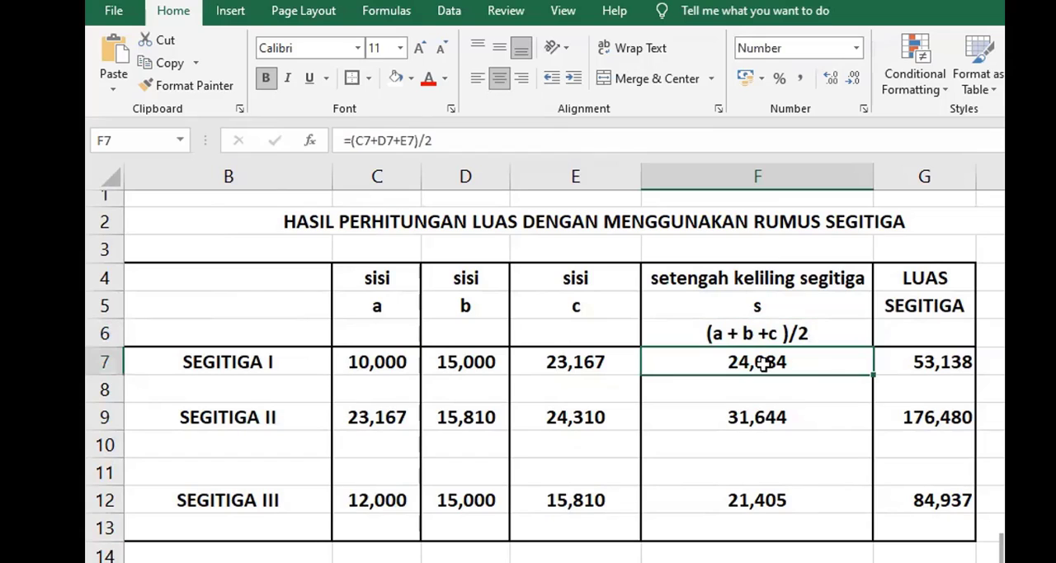
click(350, 141)
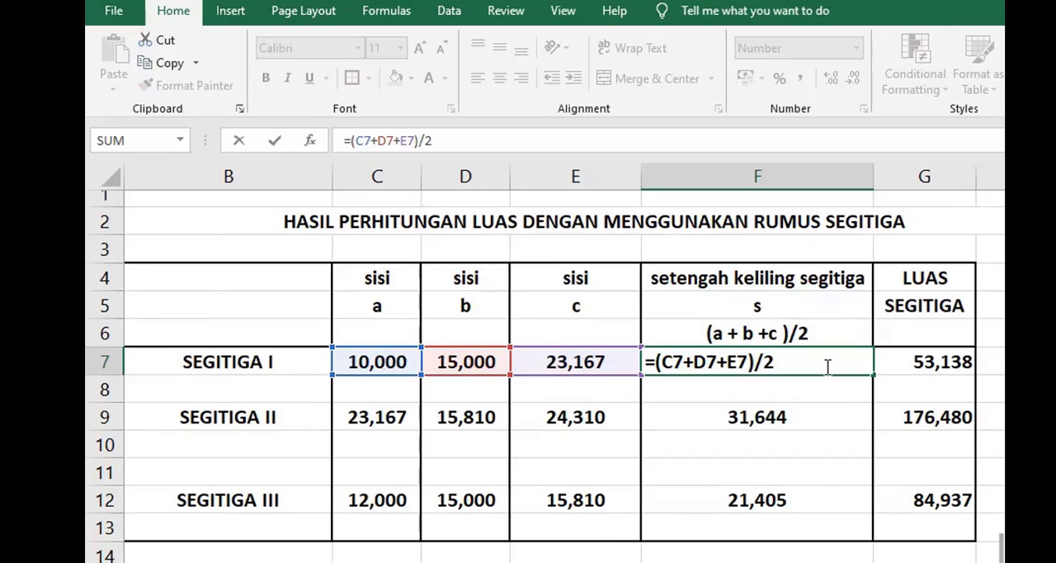
click(771, 415)
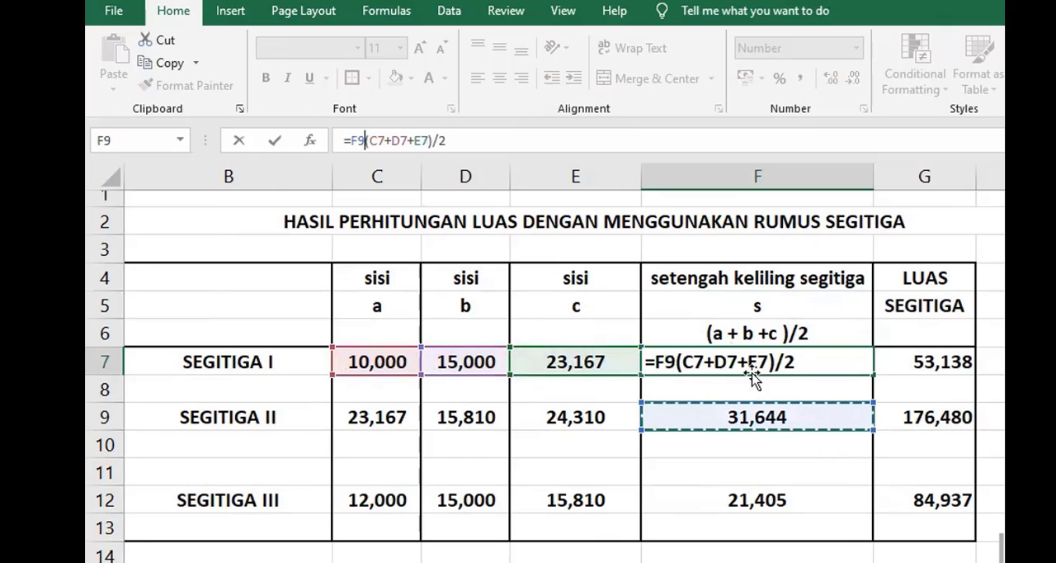
click(710, 380)
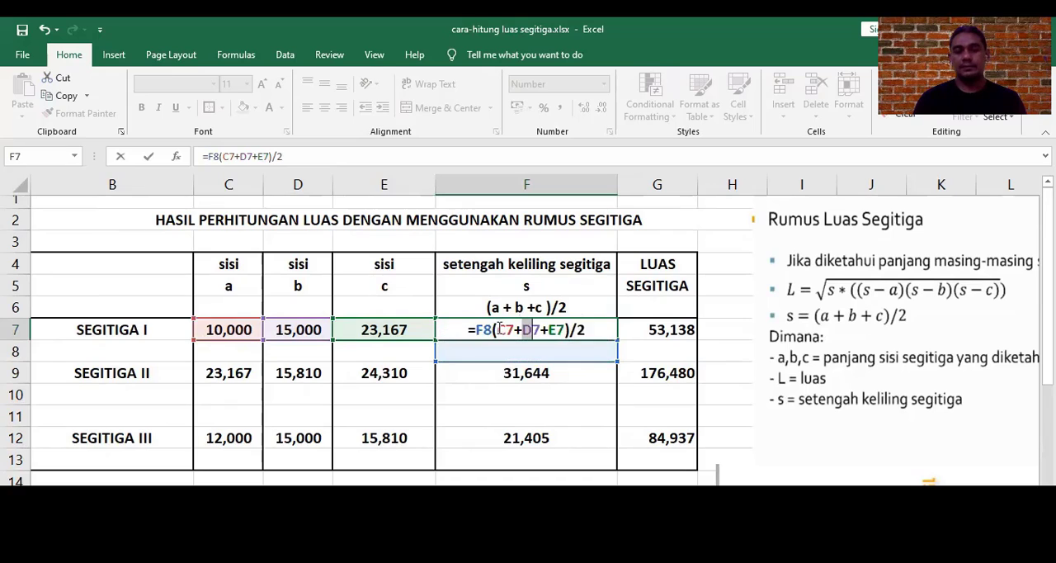
key(Escape)
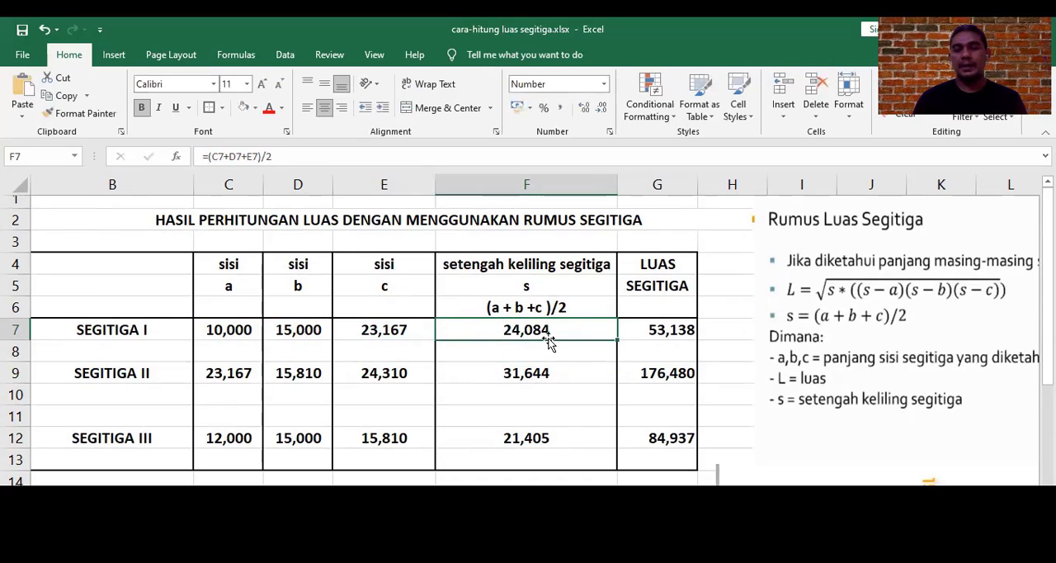
Step: Examine the half-perimeter formulas in F9 and F12 for SEGITIGA II and SEGITIGA III, and return to F7
click(141, 374)
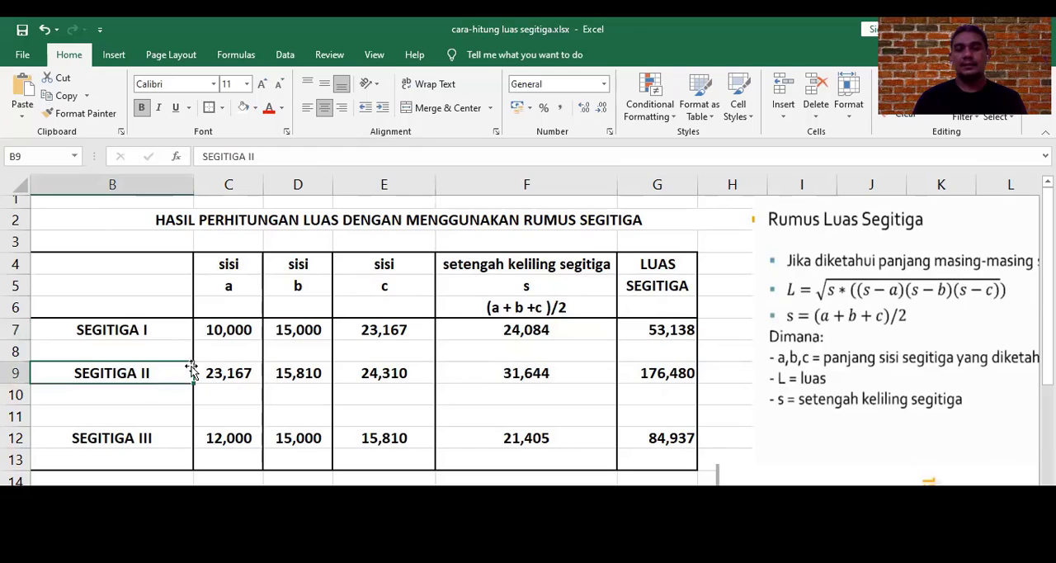
click(138, 437)
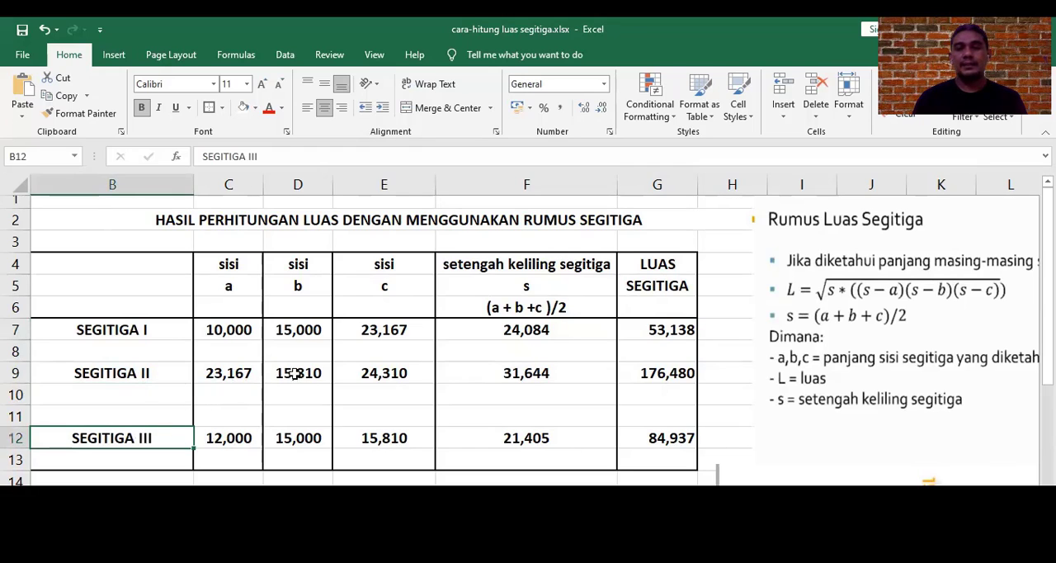
click(505, 373)
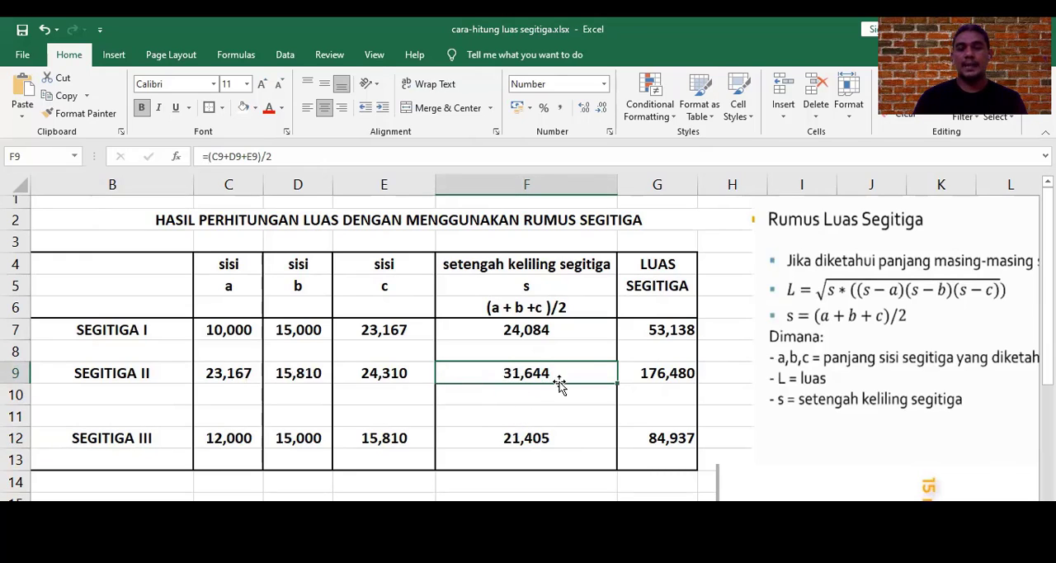
click(532, 438)
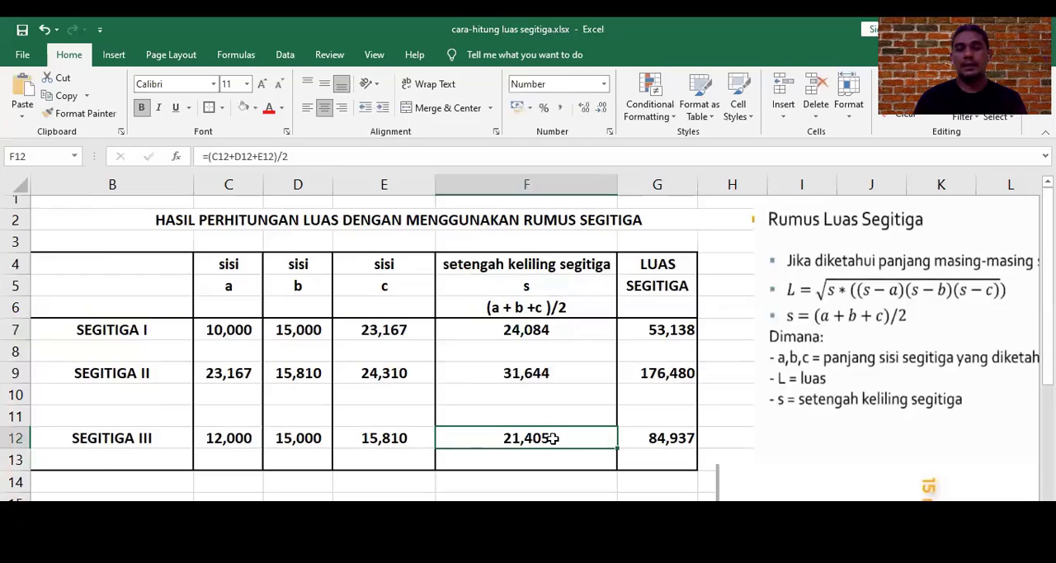
click(532, 330)
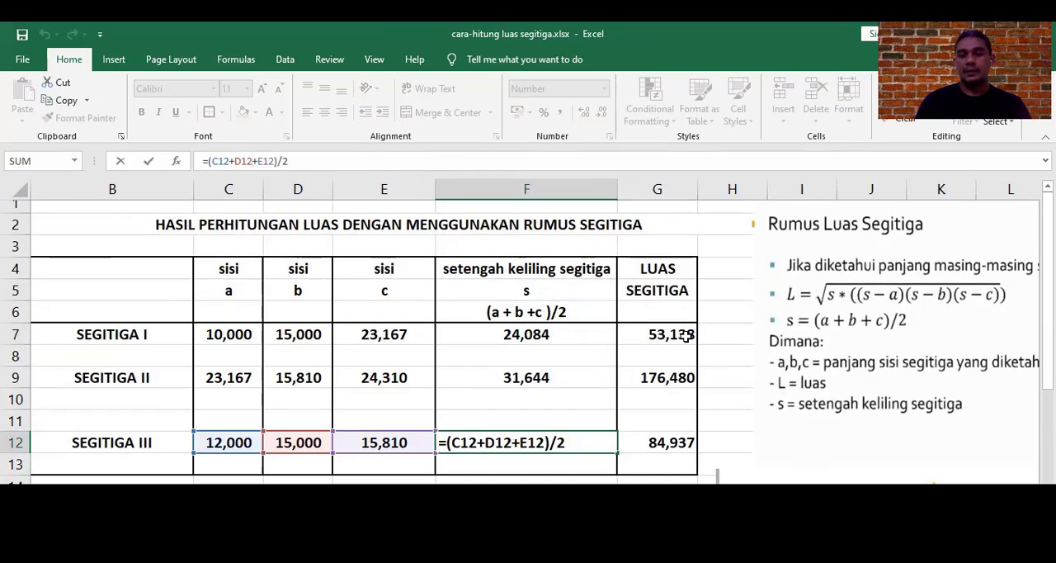
Step: Inspect the SQRT area formulas in G7 and G9 without changing them, and the total land area in G16
click(686, 336)
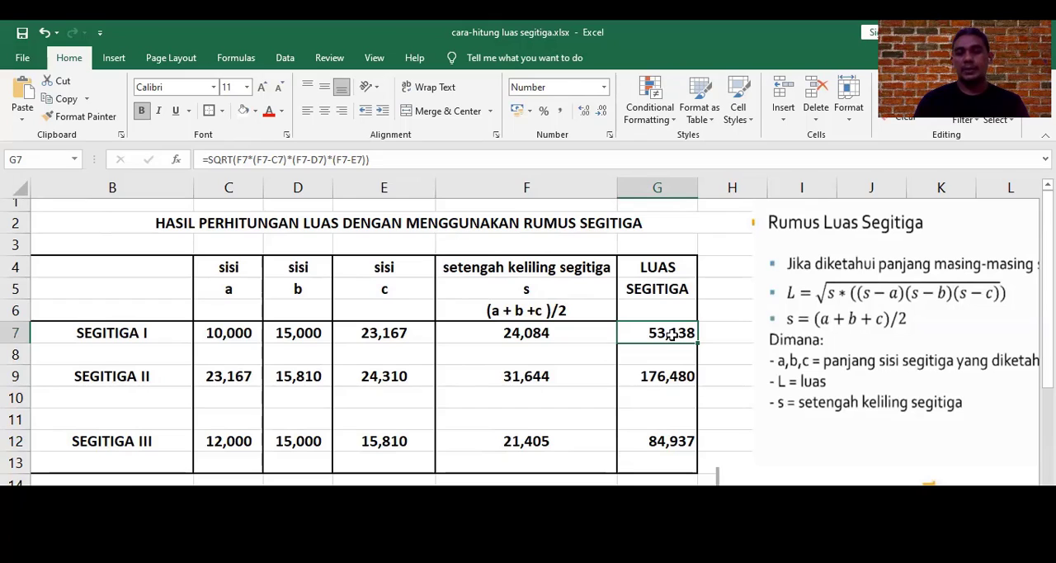
double_click(671, 333)
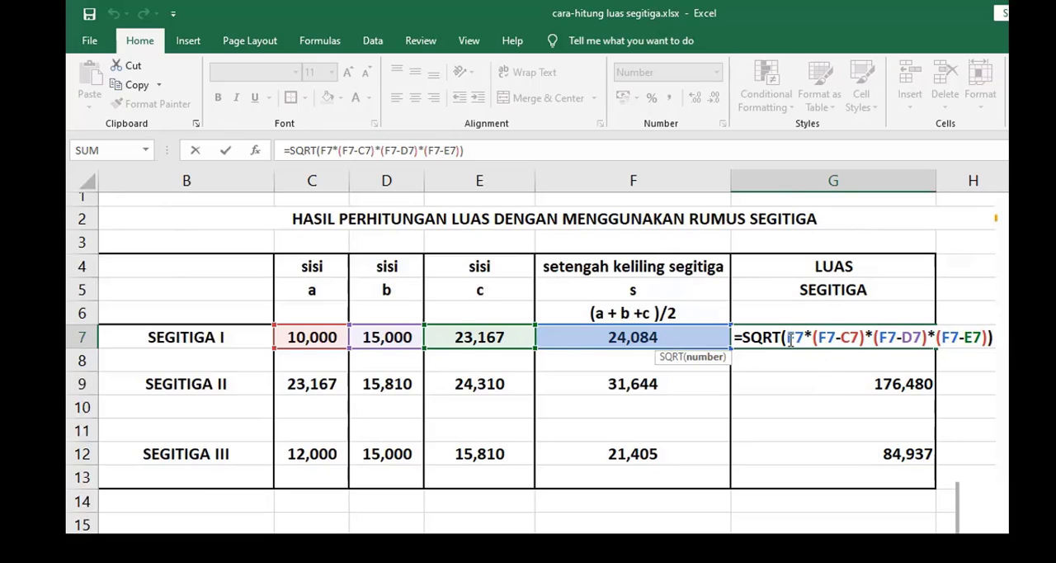
click(804, 374)
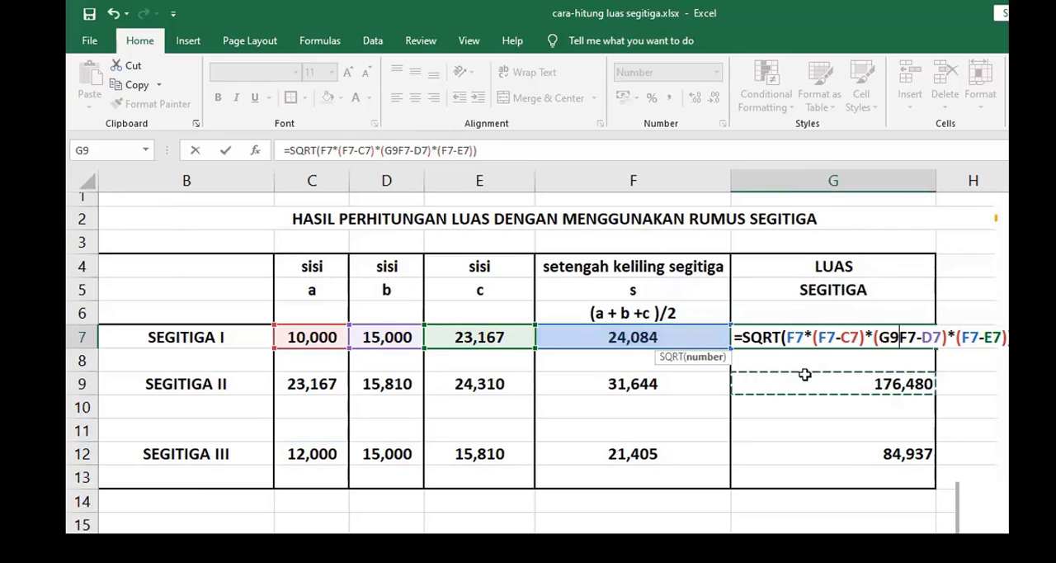
key(Escape)
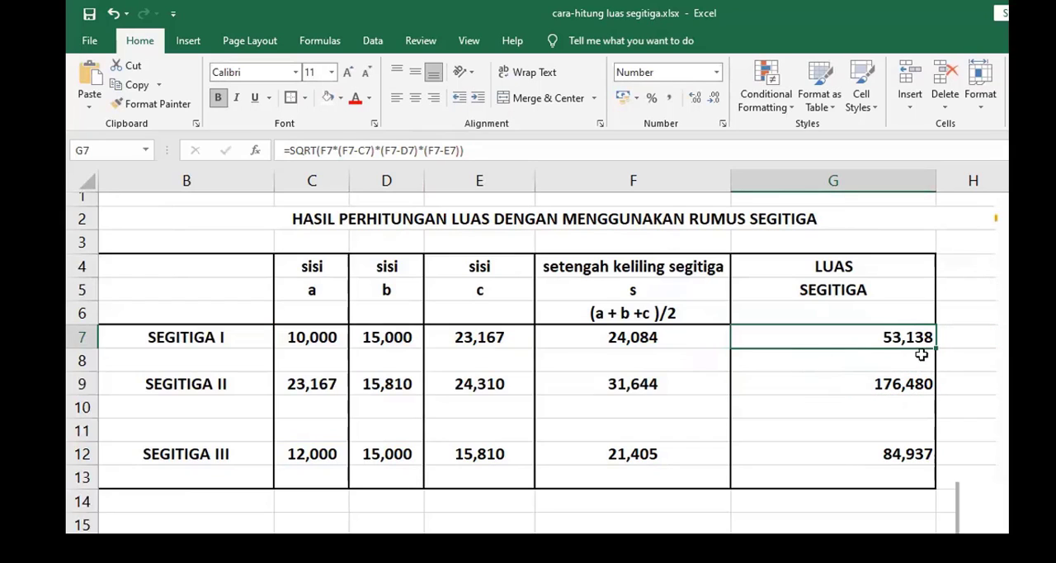
click(879, 382)
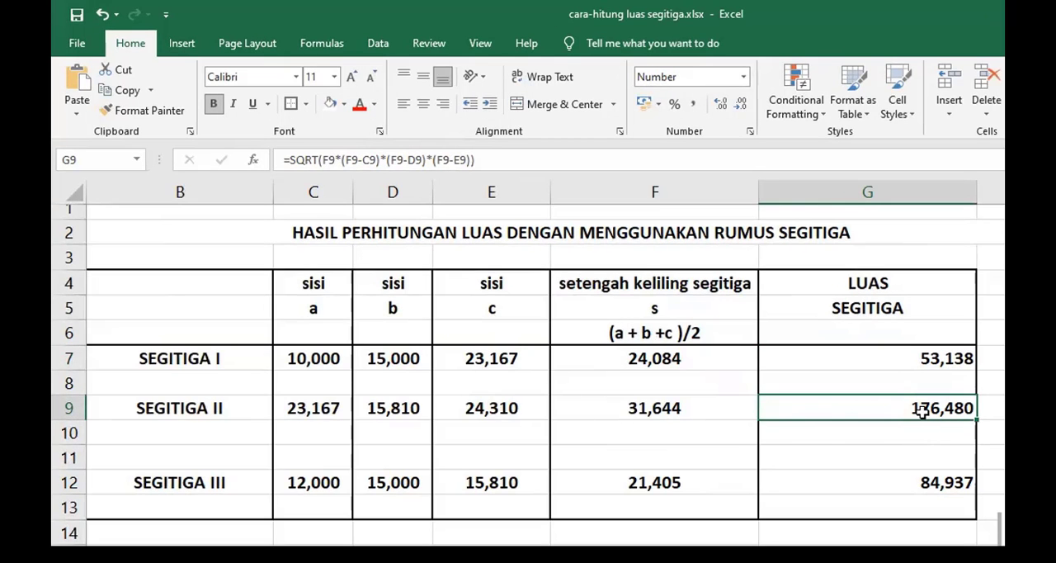
click(875, 363)
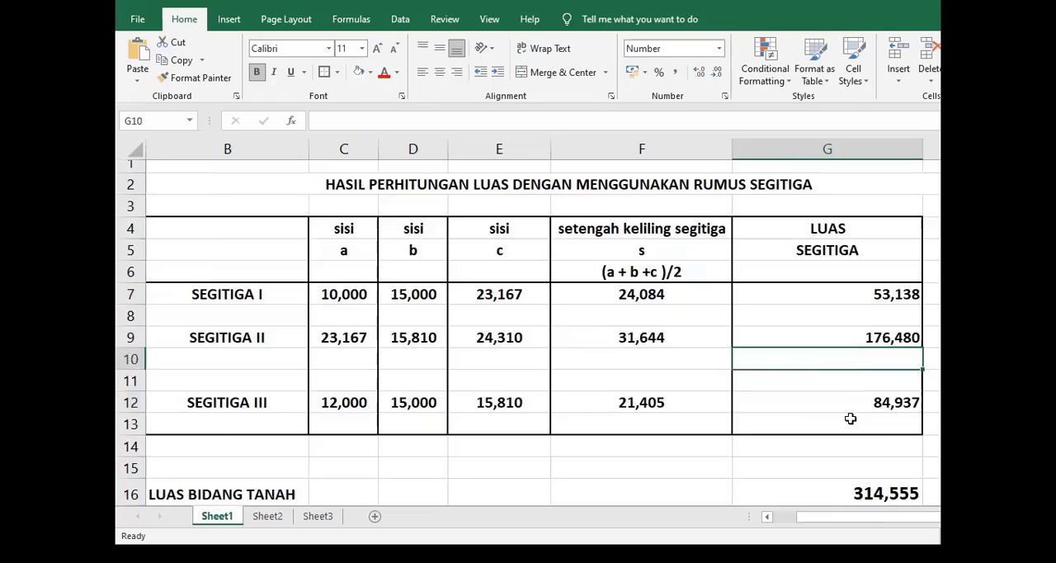
scroll(850, 419, down, 1)
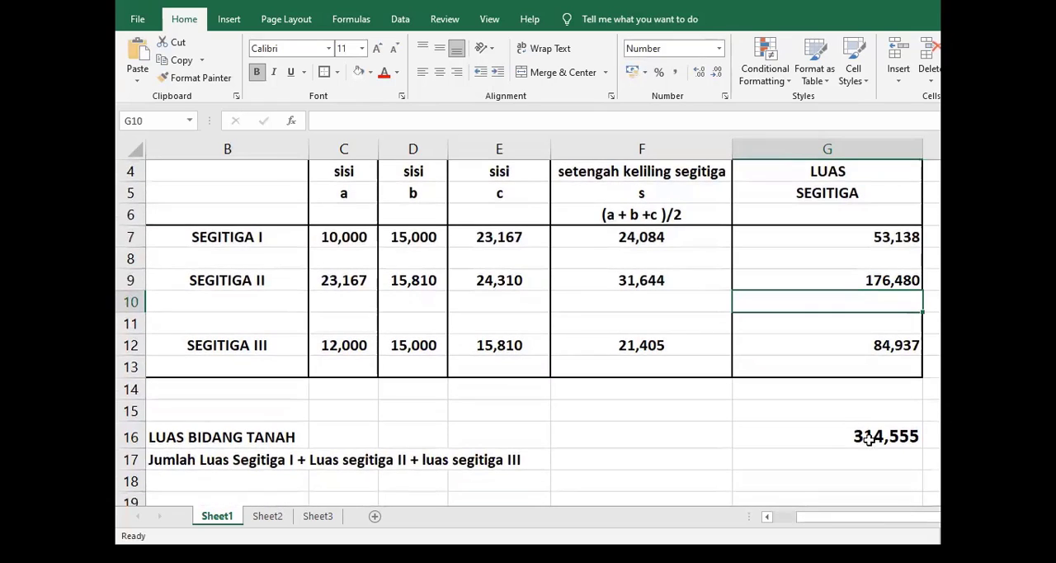
click(881, 438)
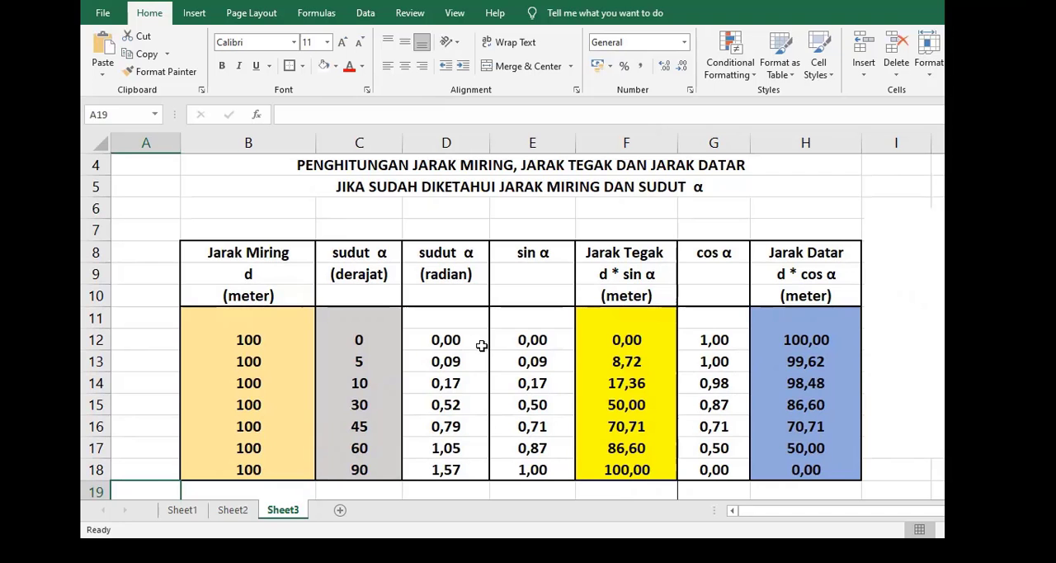
Step: Review the slope, vertical and horizontal distance table on Sheet3 and the degree-to-radian formula in D12
scroll(481, 345, down, 1)
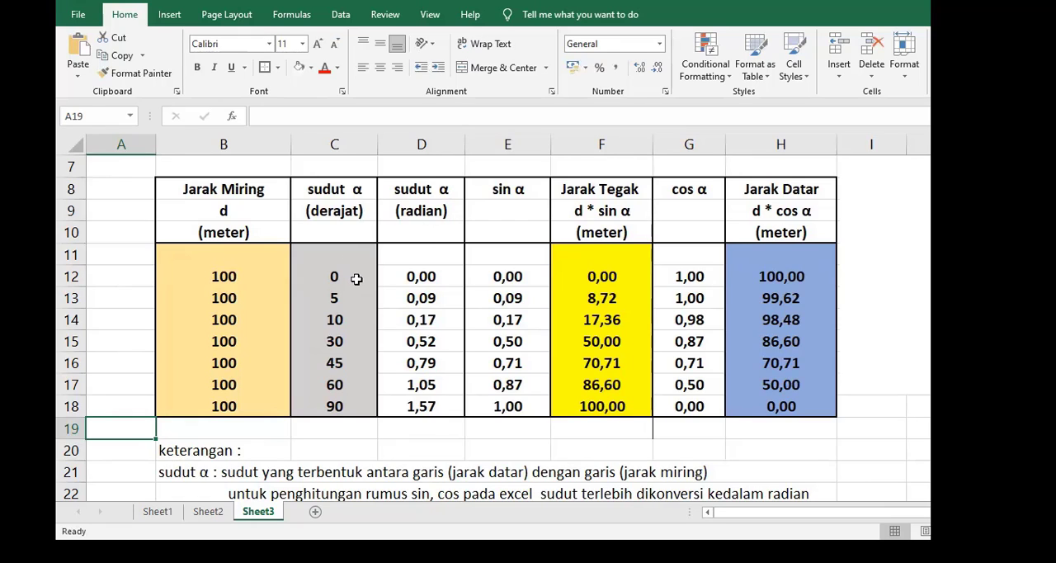
scroll(355, 282, up, 1)
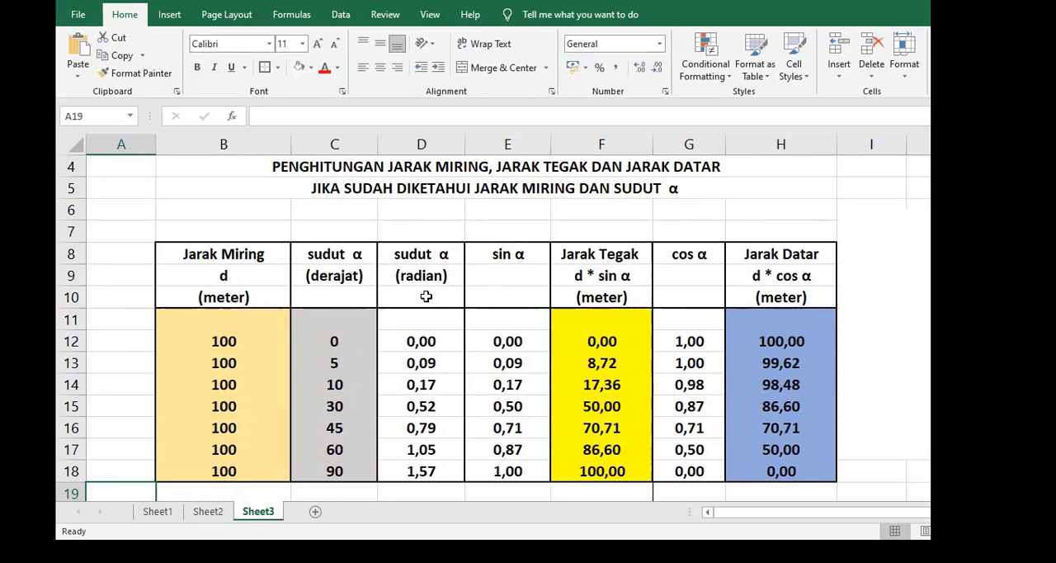
scroll(420, 308, down, 1)
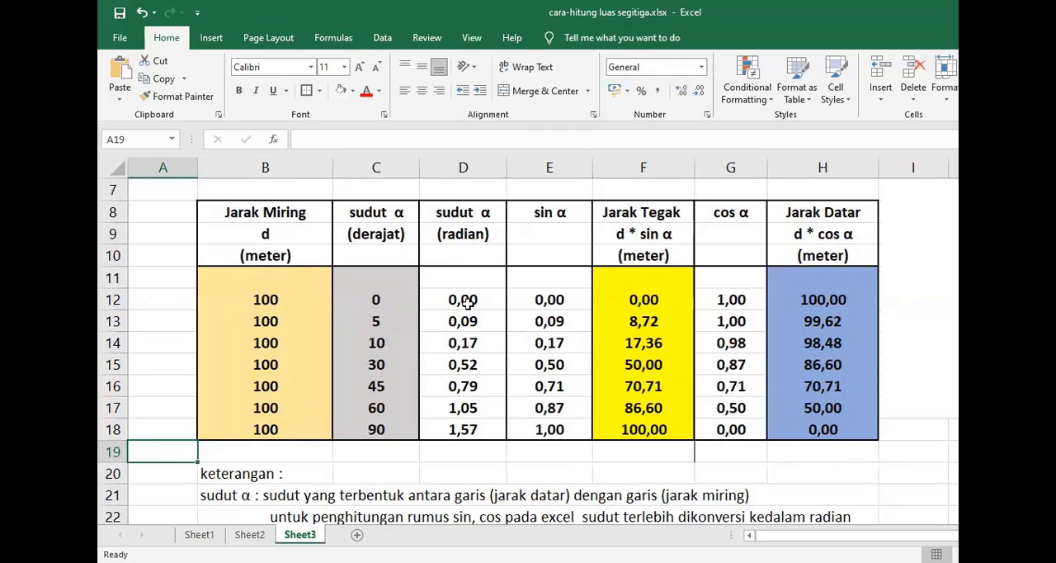
click(424, 279)
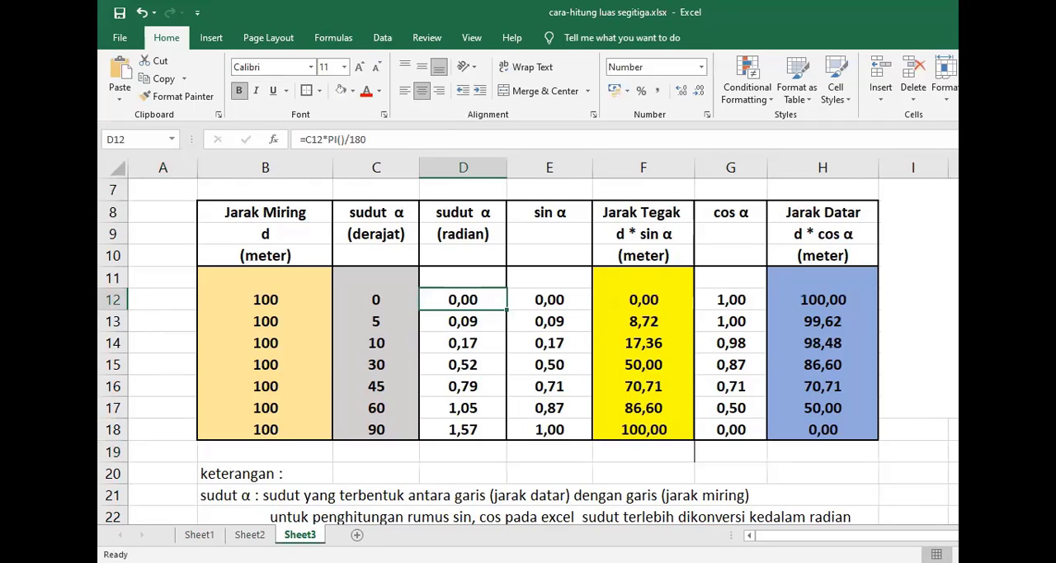
Step: Switch to Sheet2 and show the radian value of the 30-degree angle in C15 with two decimal places
click(249, 535)
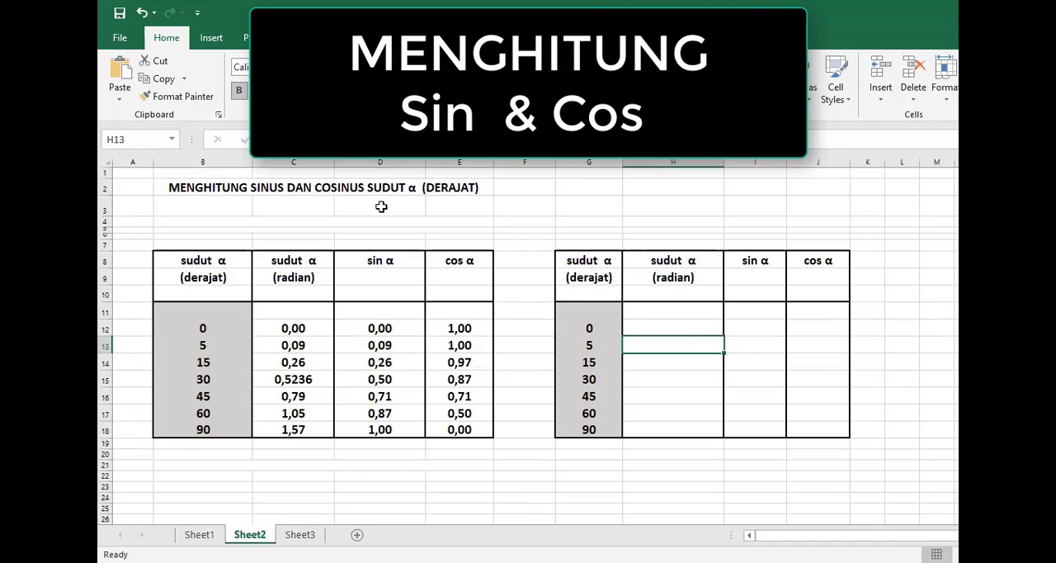
click(452, 189)
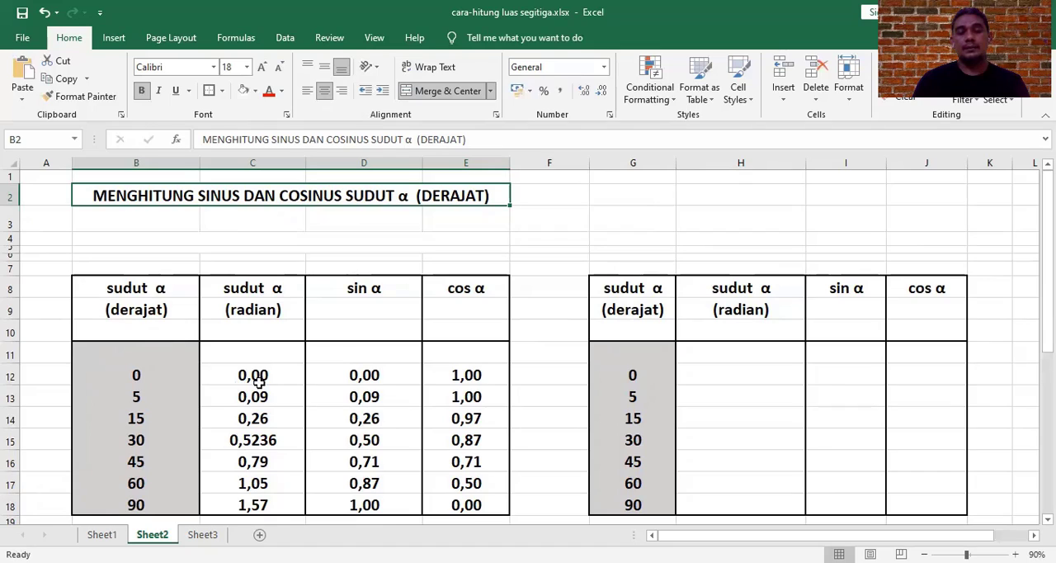
click(270, 442)
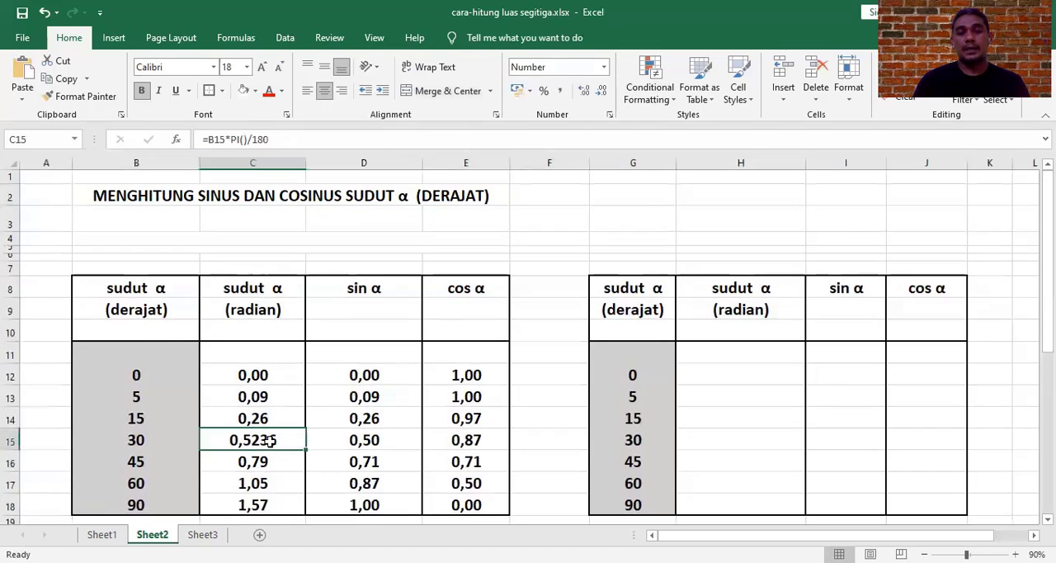
click(606, 97)
click(606, 97)
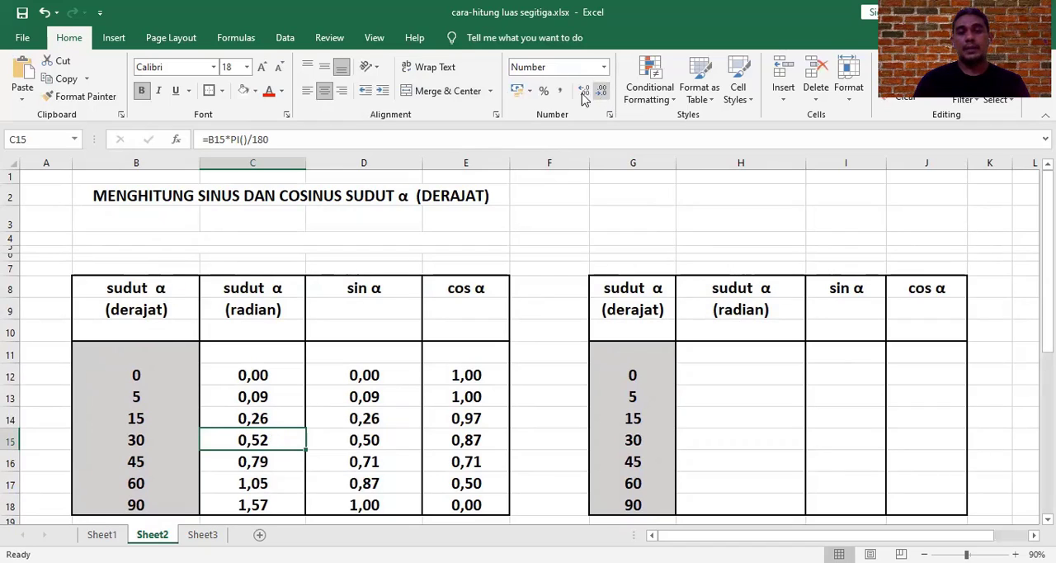
Step: Extend the radian value in C15 to four or more decimal places, and reduce it back to two
click(581, 92)
click(582, 93)
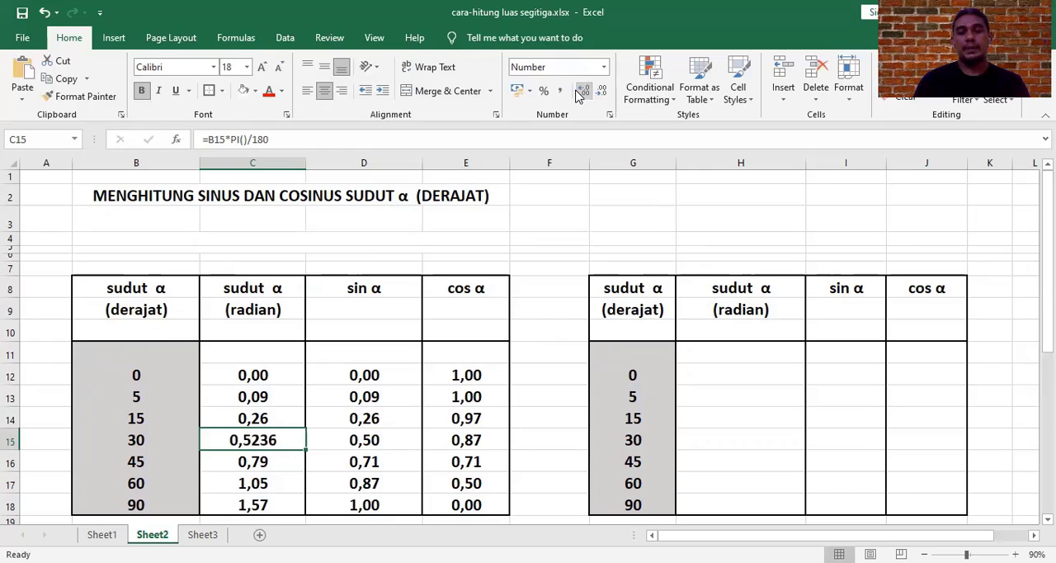
click(581, 94)
click(604, 95)
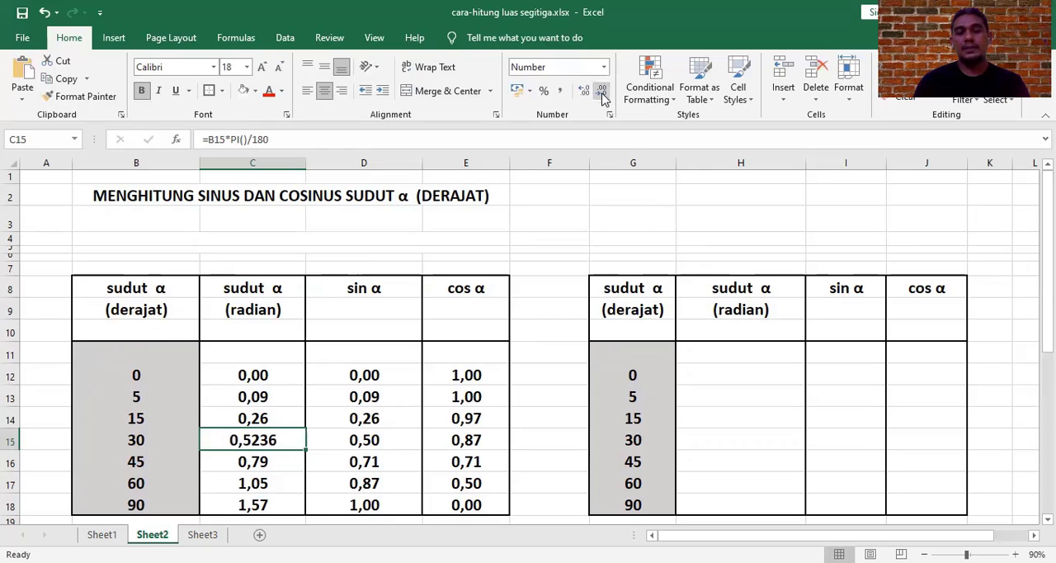
click(603, 96)
click(603, 96)
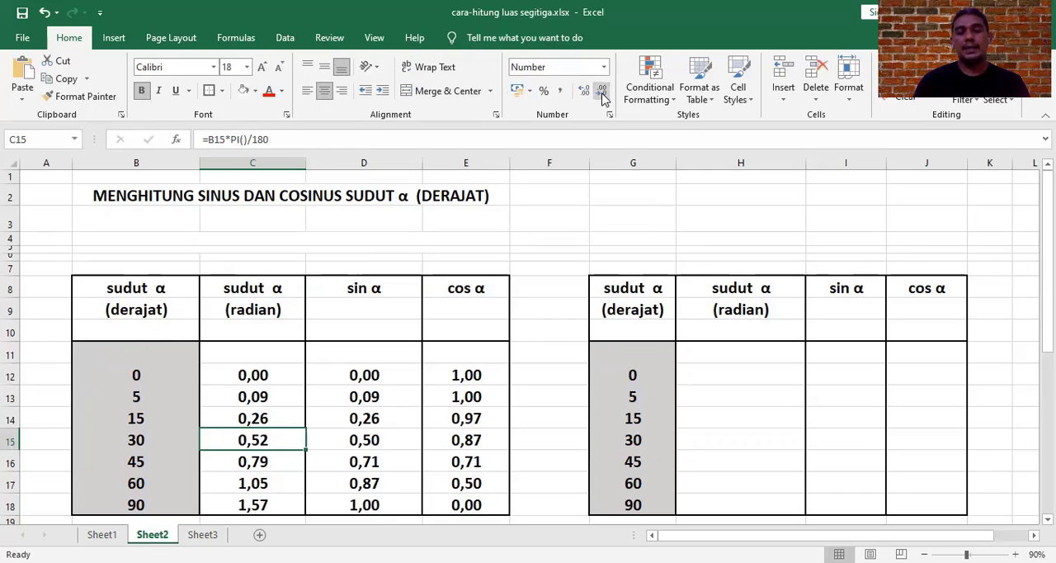
Step: Review the radian formula in C12 and enter =G12*PI()/180 in H12 for the 0-degree angle of the empty table
click(248, 376)
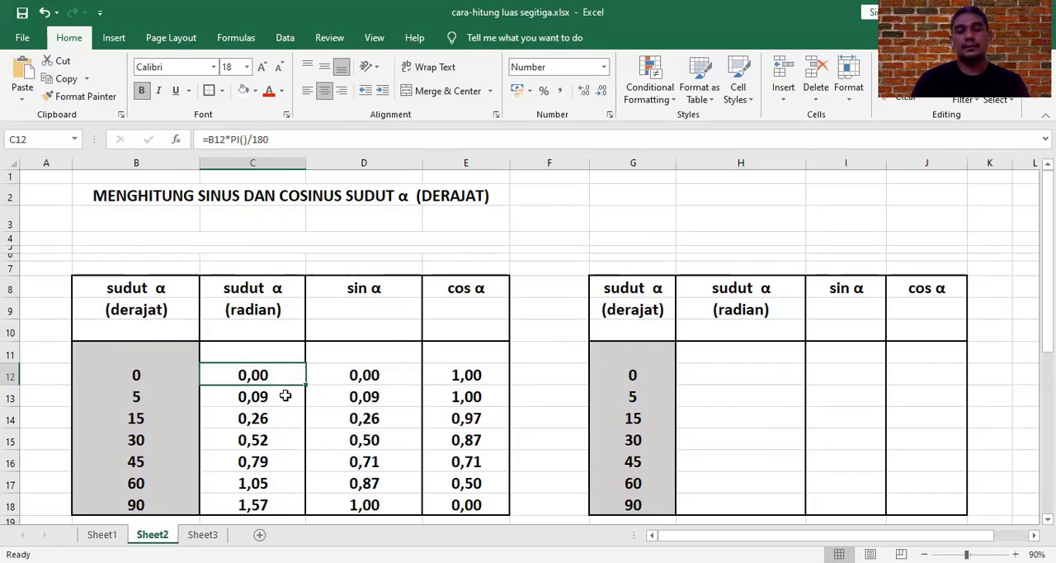
key(F2)
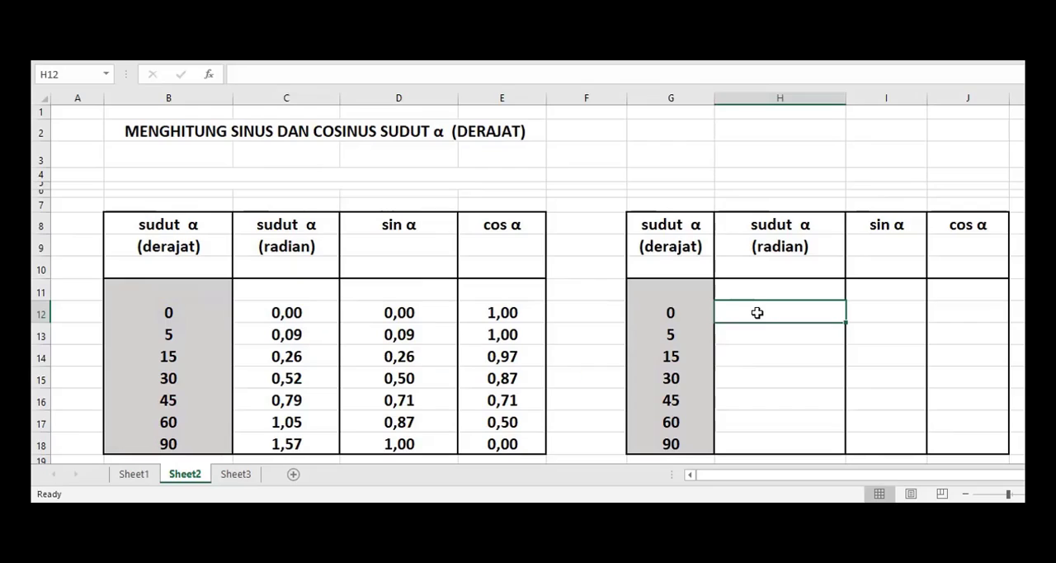
text(=)
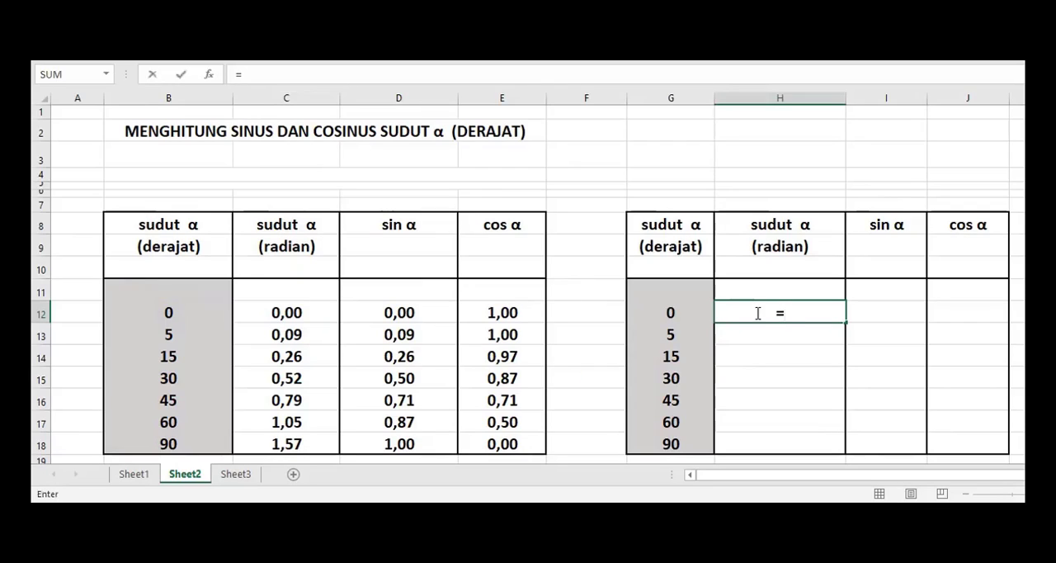
click(677, 313)
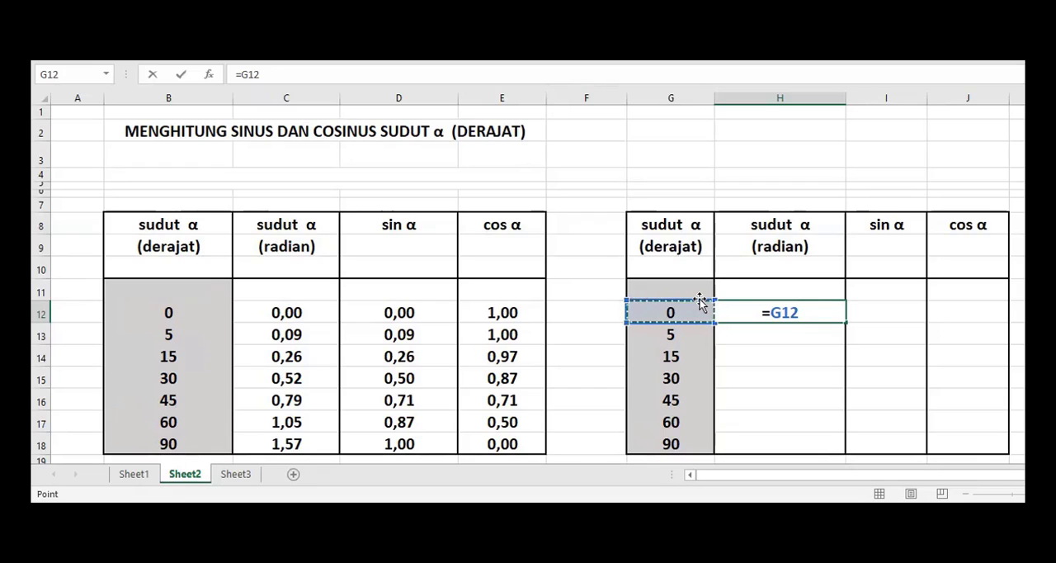
text(*)
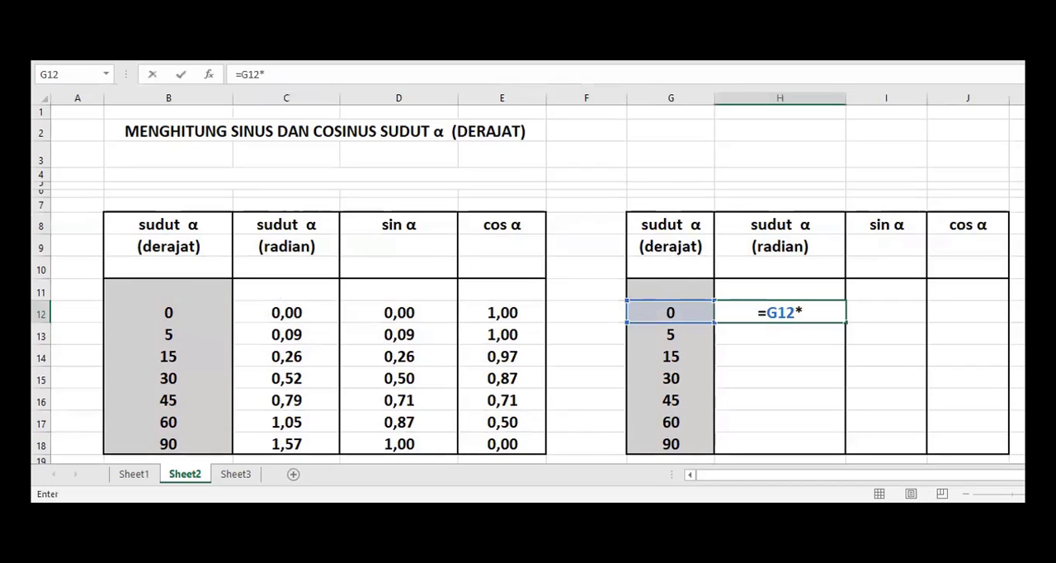
text(P)
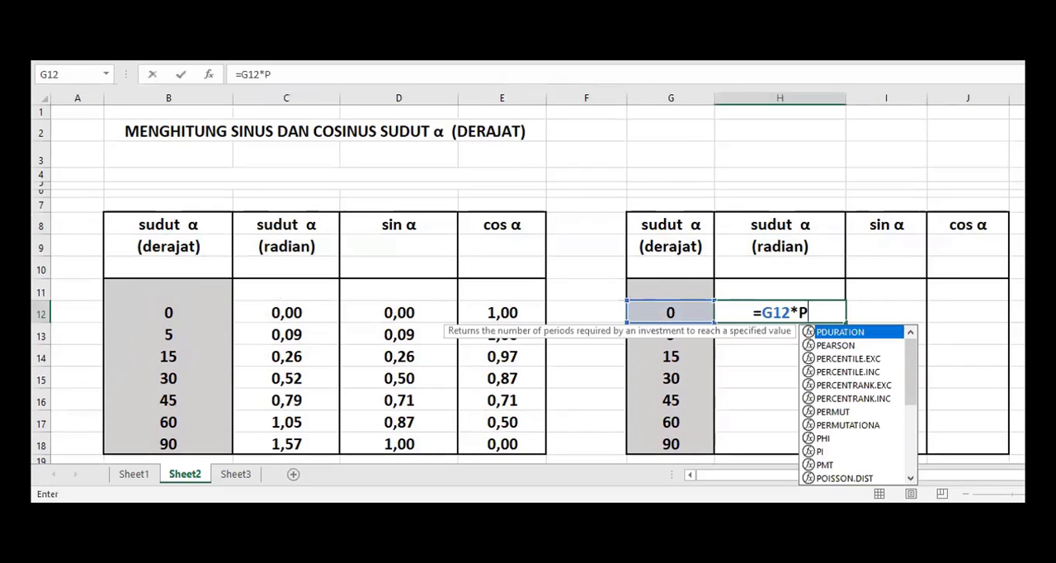
click(829, 453)
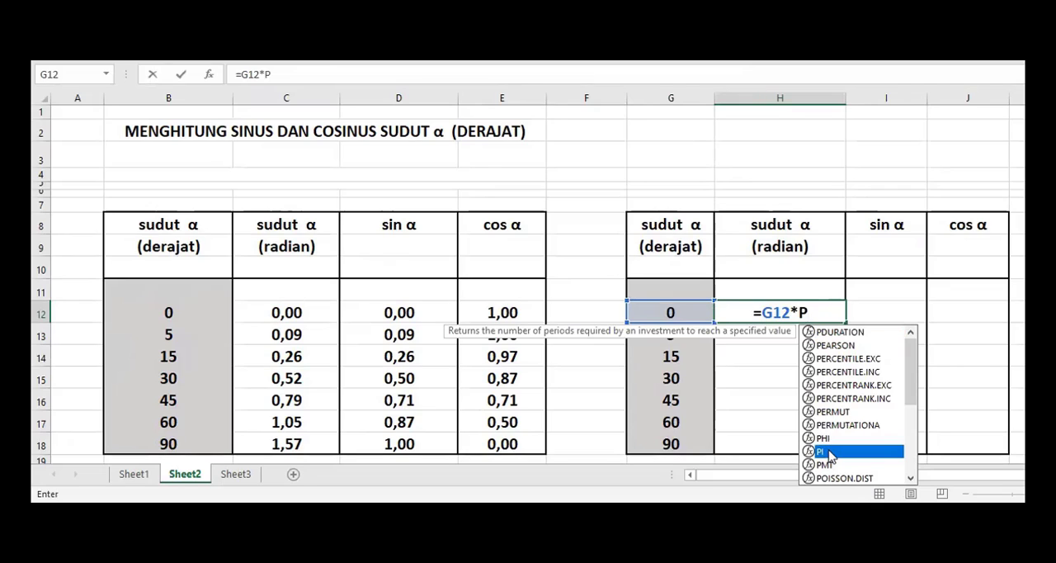
click(834, 305)
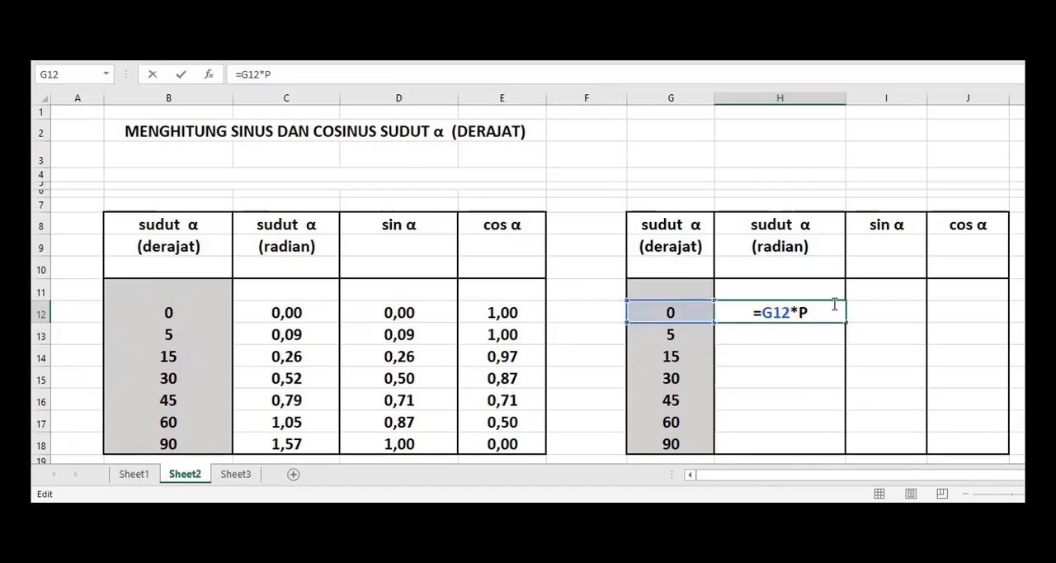
text(I)
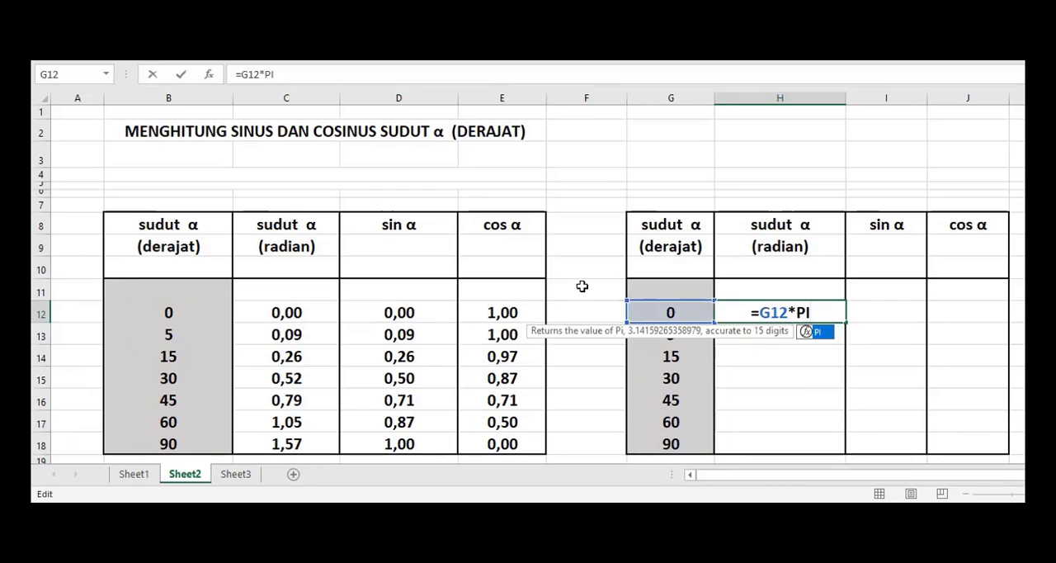
text(()
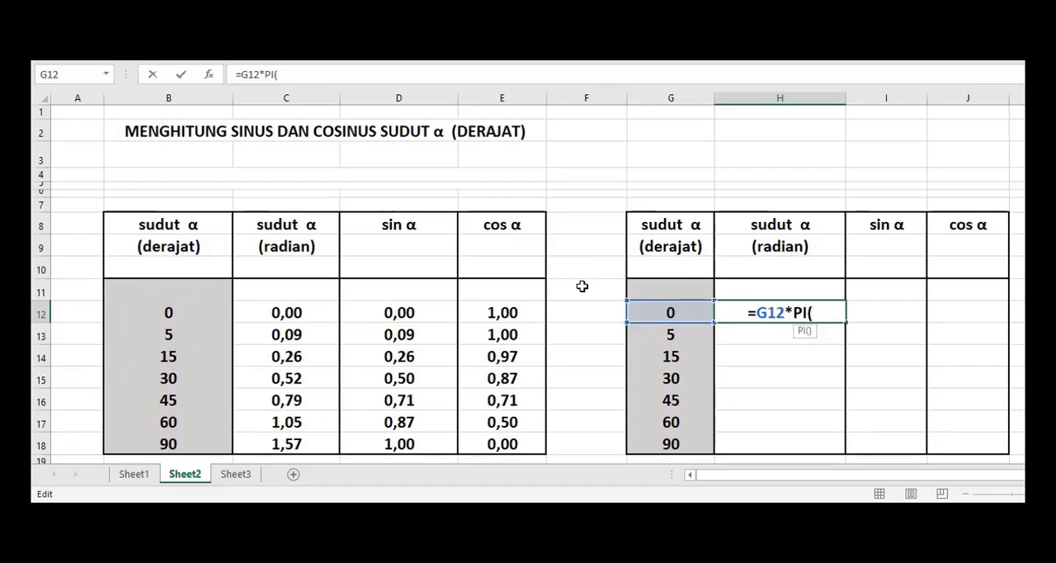
text())
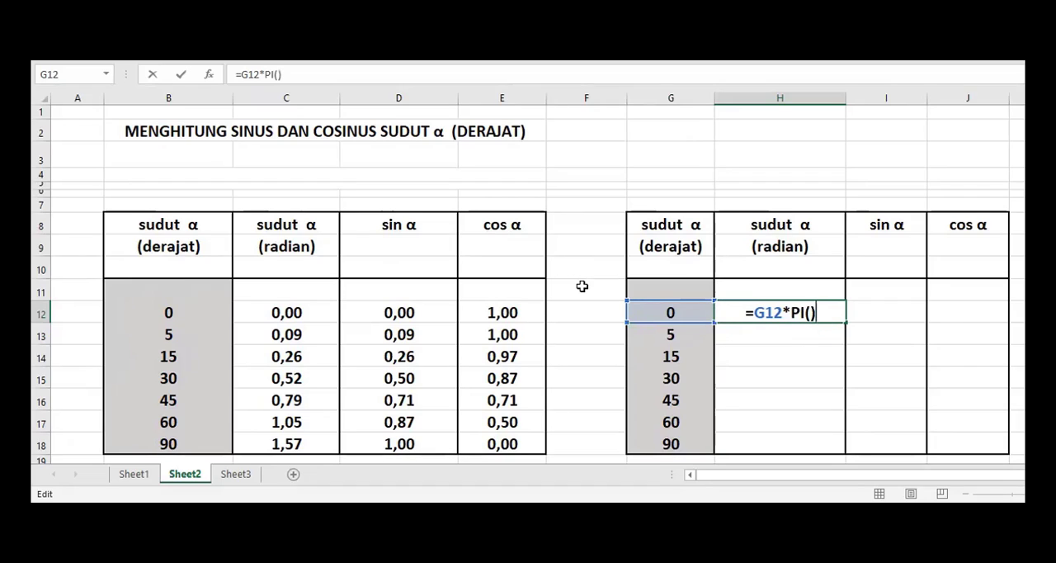
text(/)
text(180)
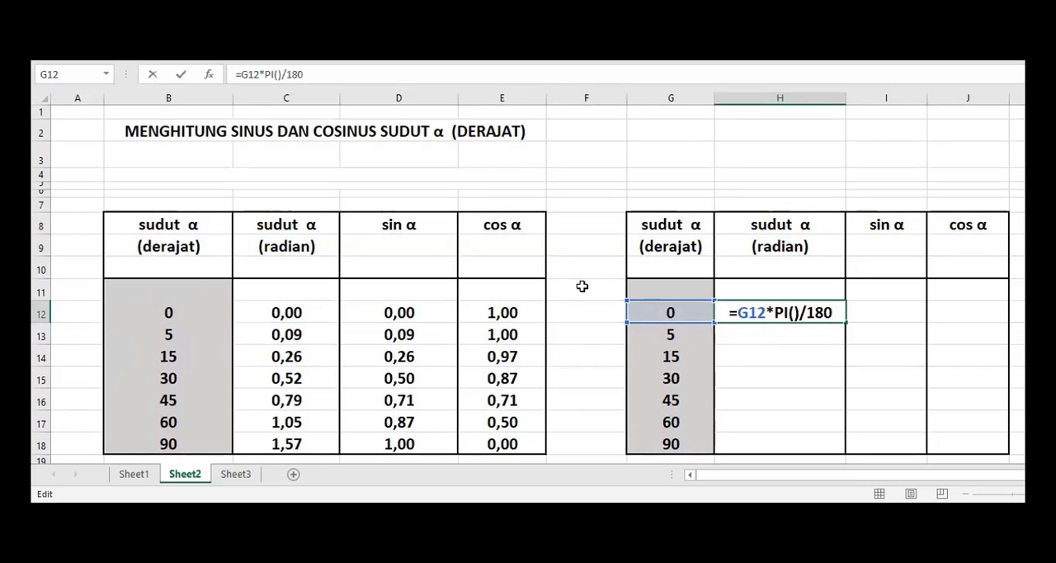
key(Return)
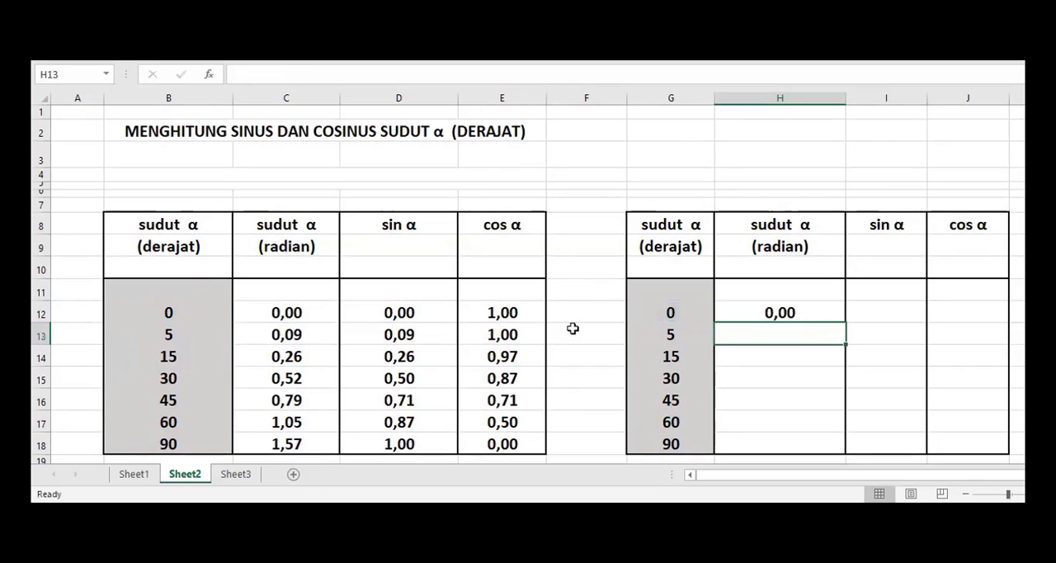
Step: Copy the radian formula from H12 to H13:H18 and compare the results with the radian values in column C
click(805, 317)
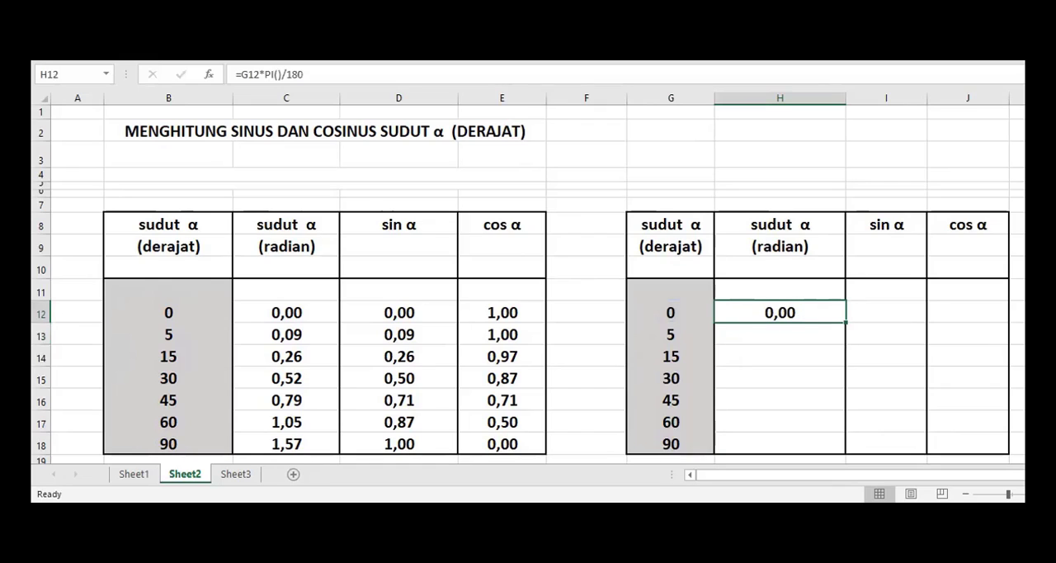
key(ctrl+c)
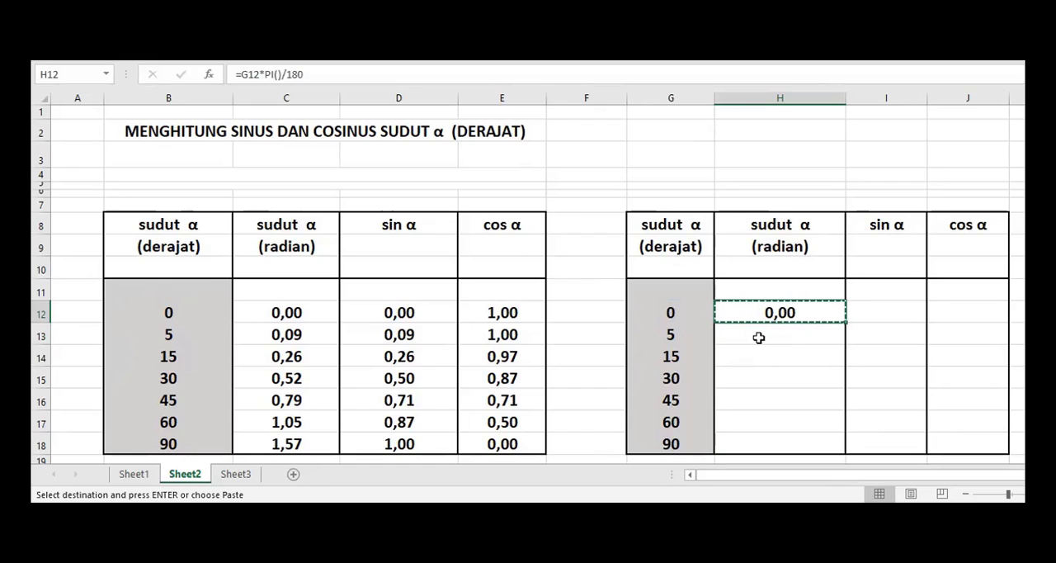
drag(758, 337, 778, 444)
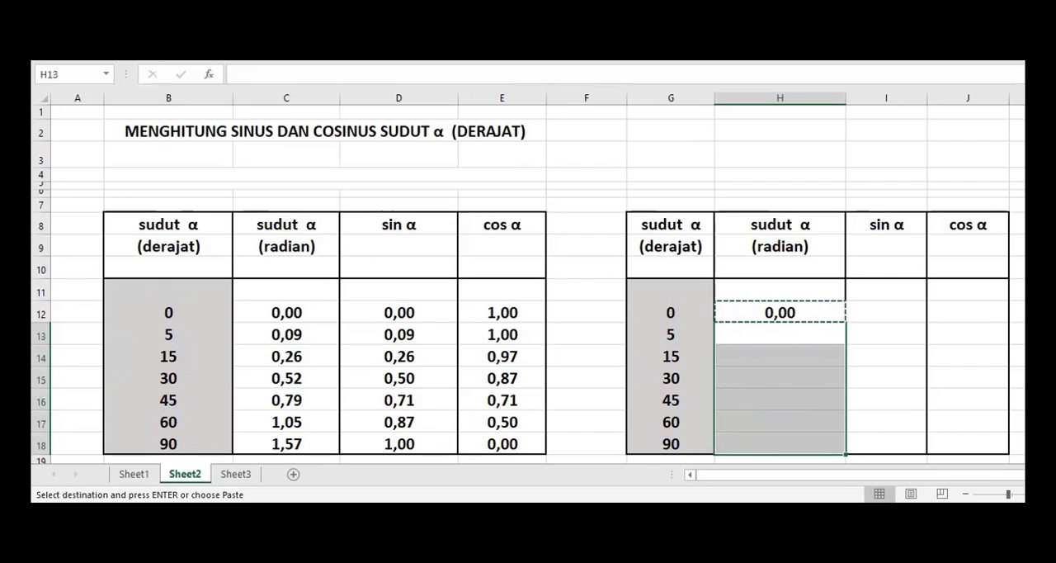
key(ctrl+v)
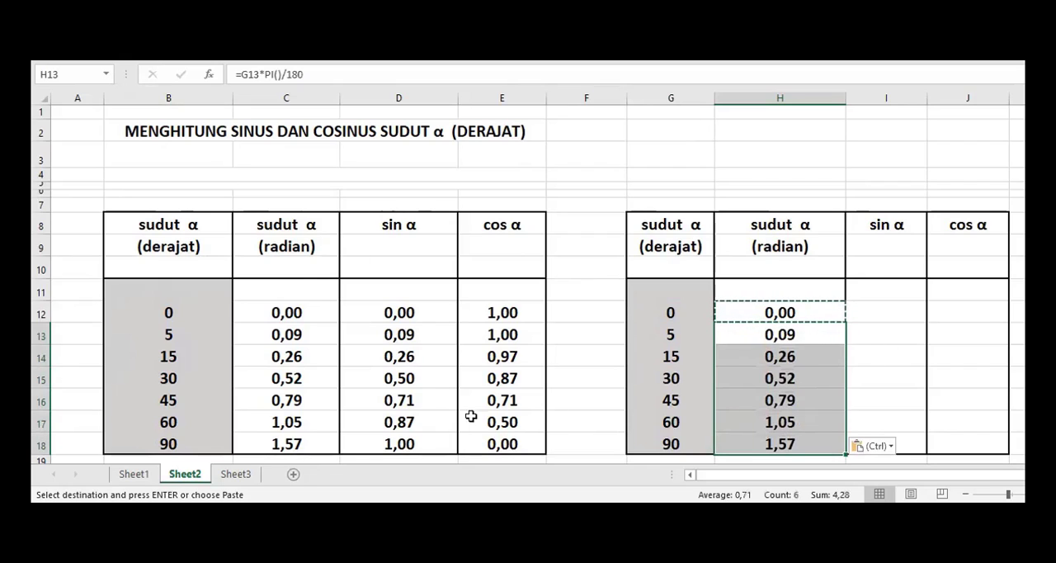
click(276, 308)
click(287, 359)
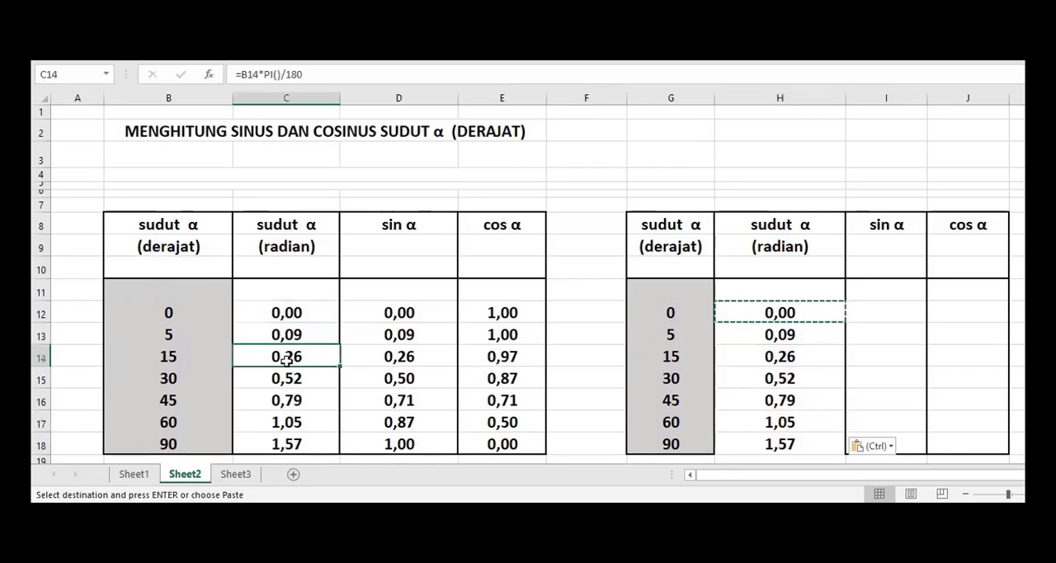
click(302, 399)
click(310, 435)
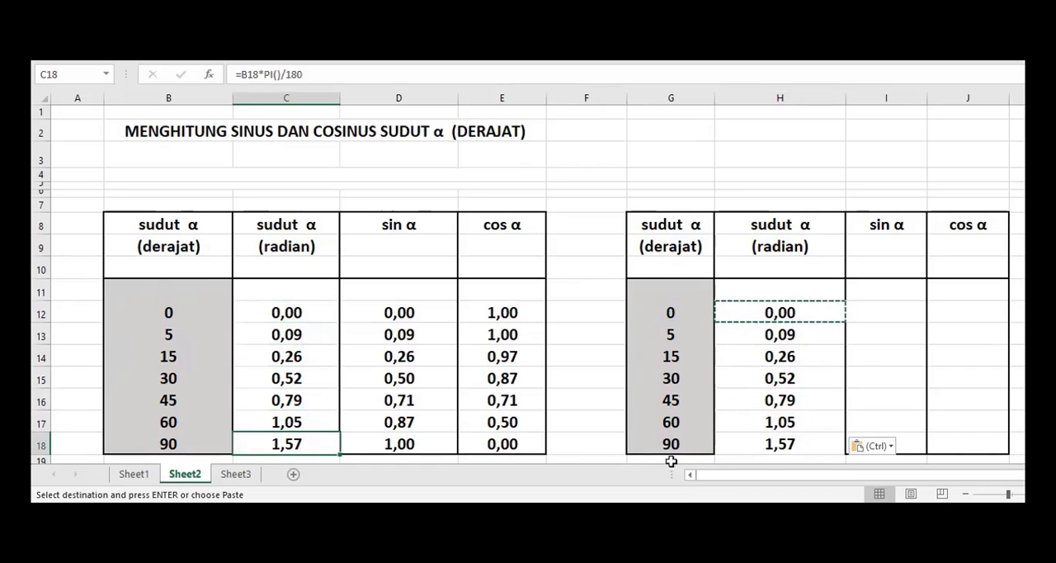
Step: Calculate the sine of the 0-degree angle in I12 with =SIN(H12), using its radian value
click(890, 314)
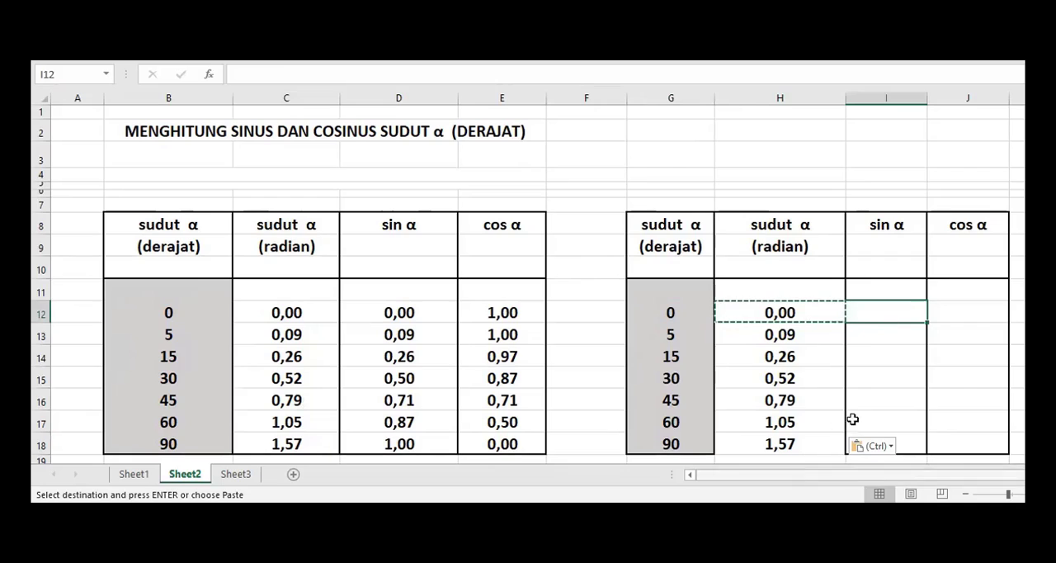
click(895, 353)
click(890, 311)
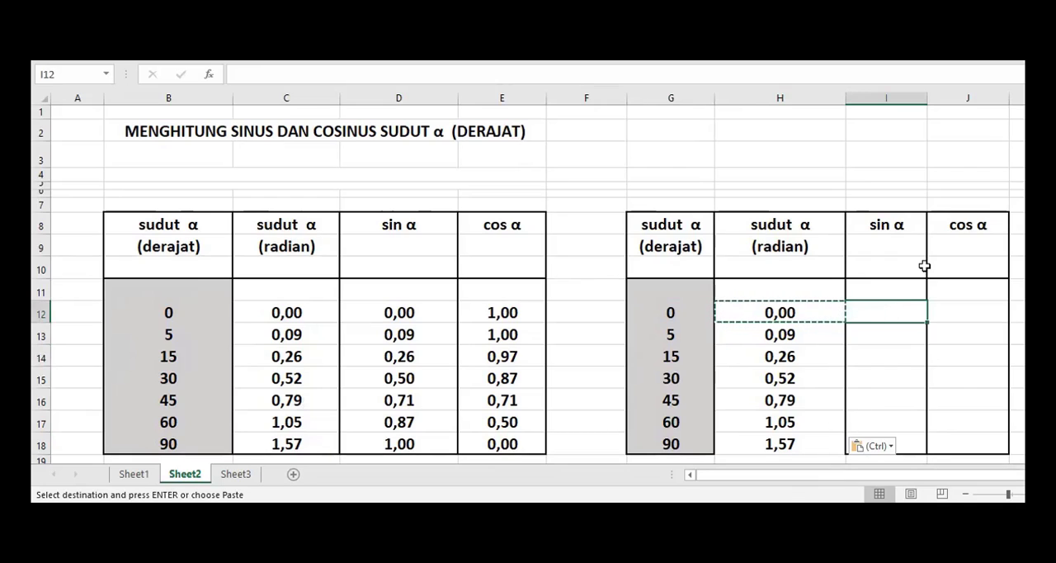
key(Escape)
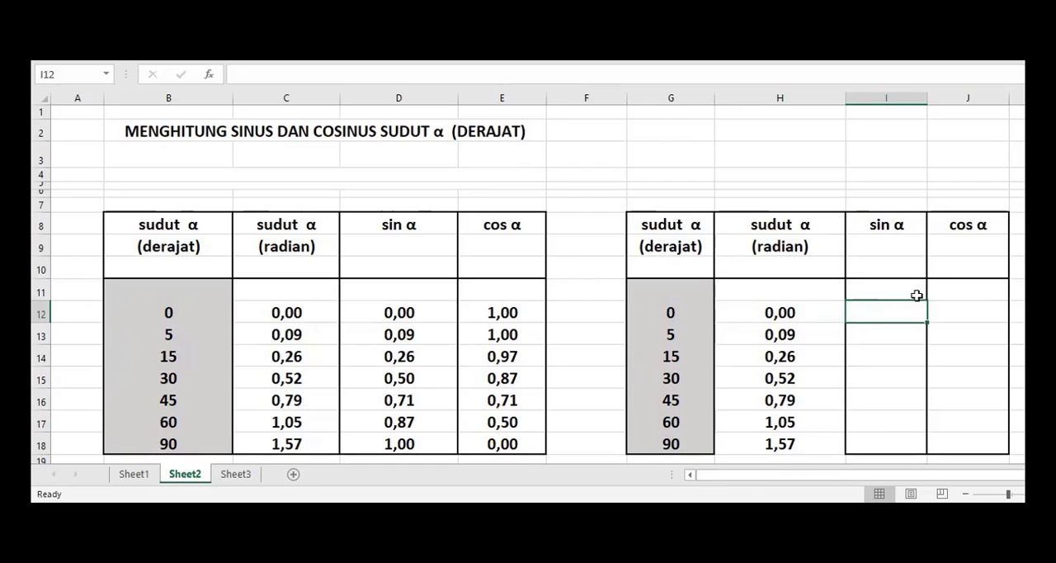
text(=)
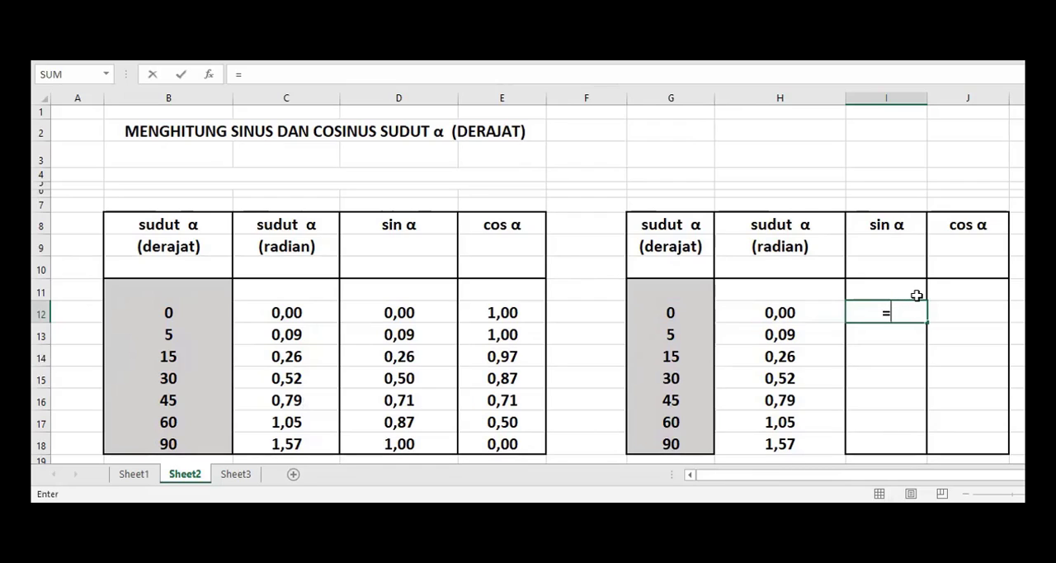
text(sin()
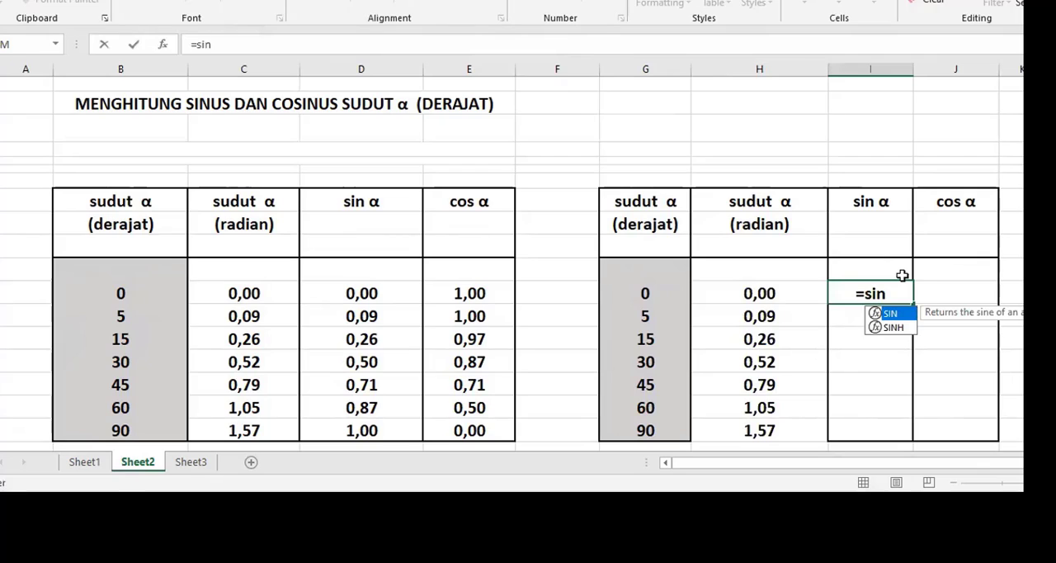
click(776, 292)
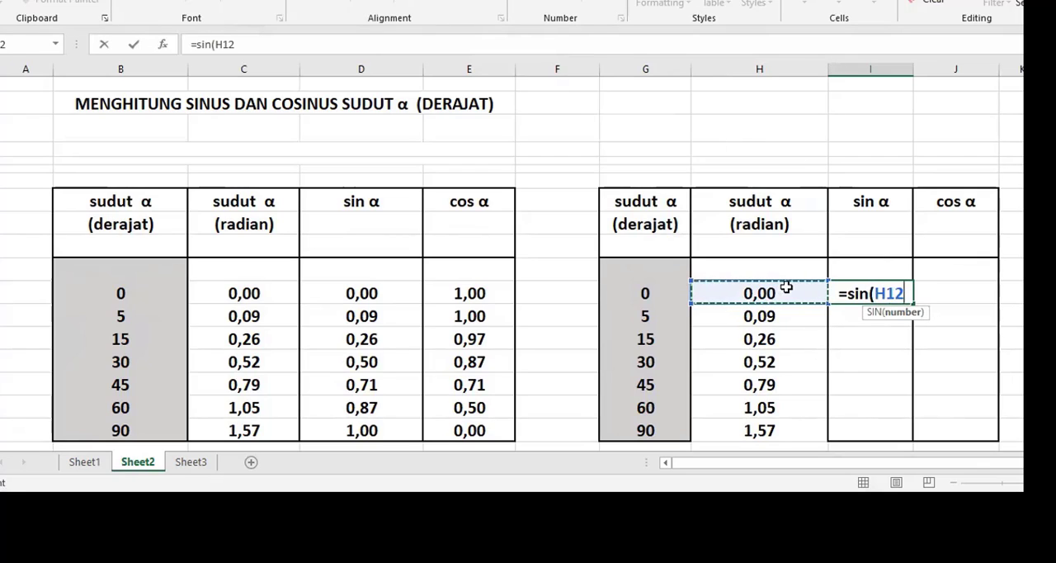
text())
key(Return)
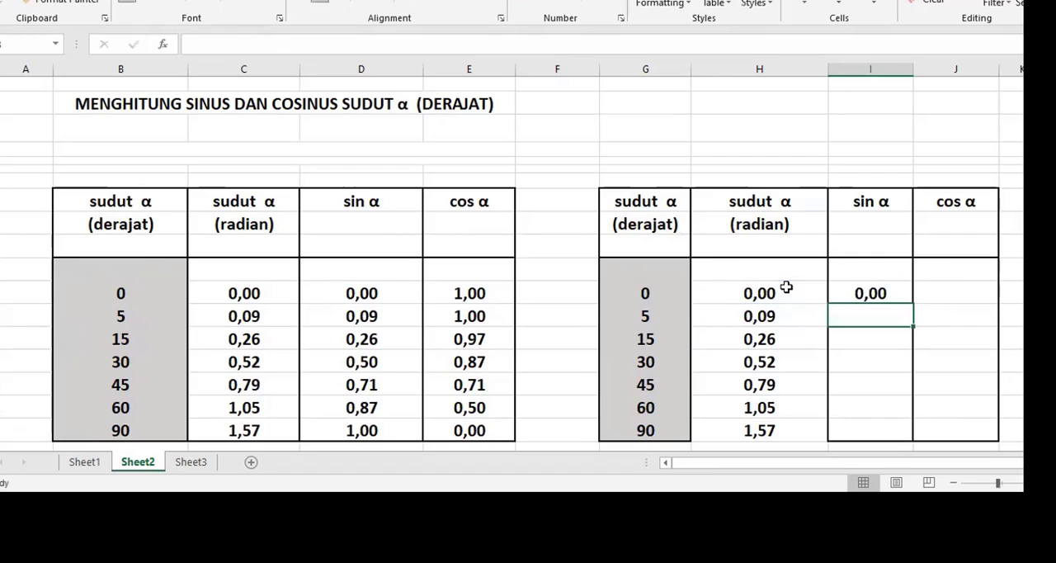
Step: Copy the sine formula from I12 down to I13:I18 for the remaining angles
click(890, 297)
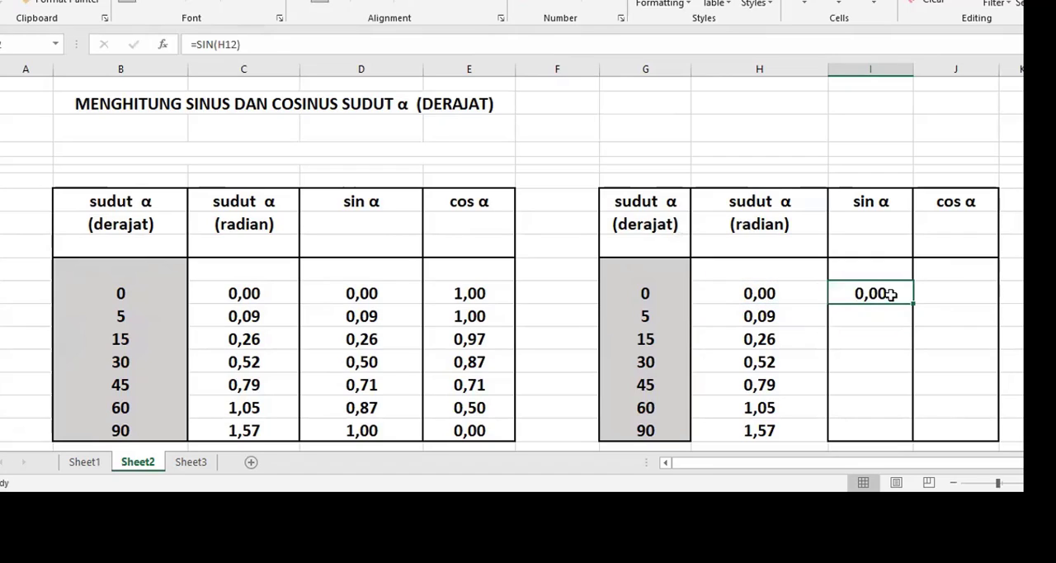
key(ctrl+c)
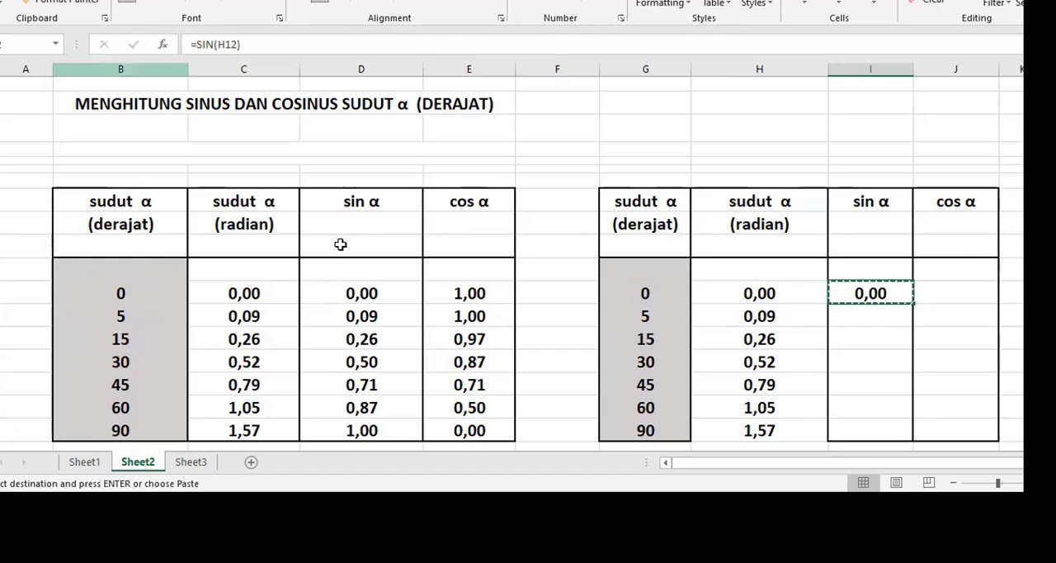
drag(847, 316, 869, 424)
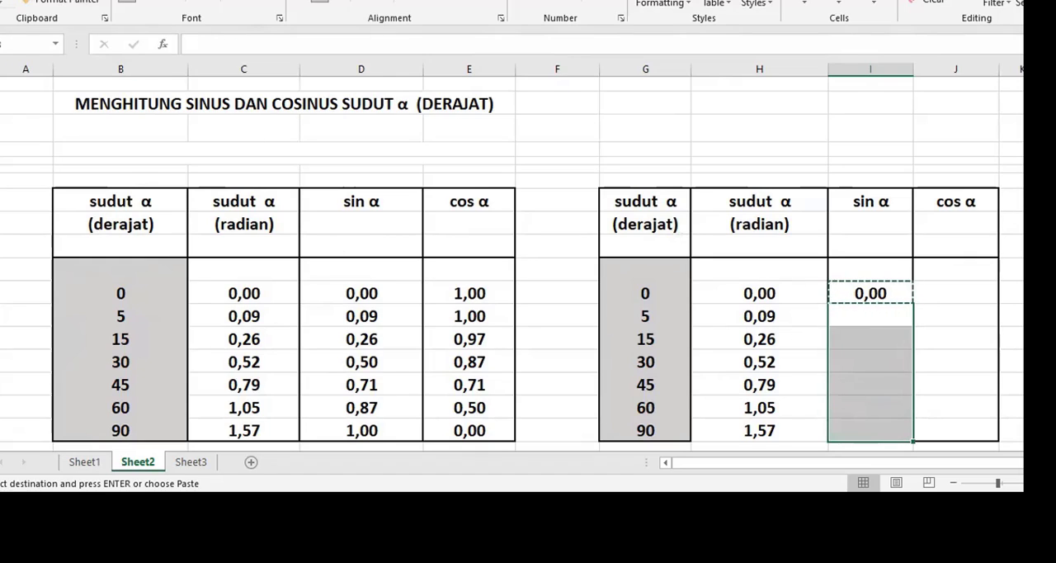
key(ctrl+v)
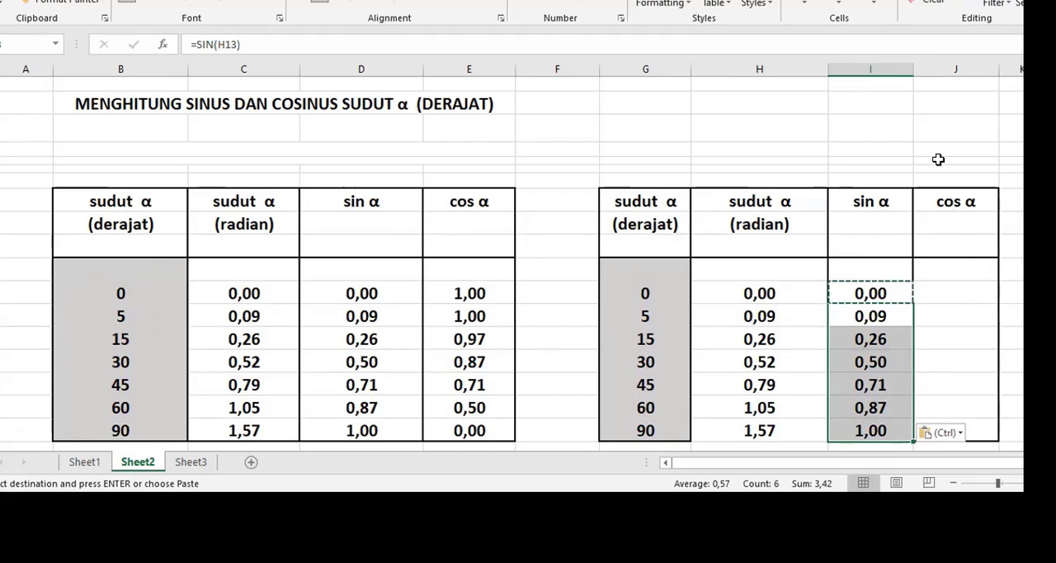
Step: Calculate the cosine of the 0-degree angle in J12 with =COS(H12), using its radian value
click(955, 295)
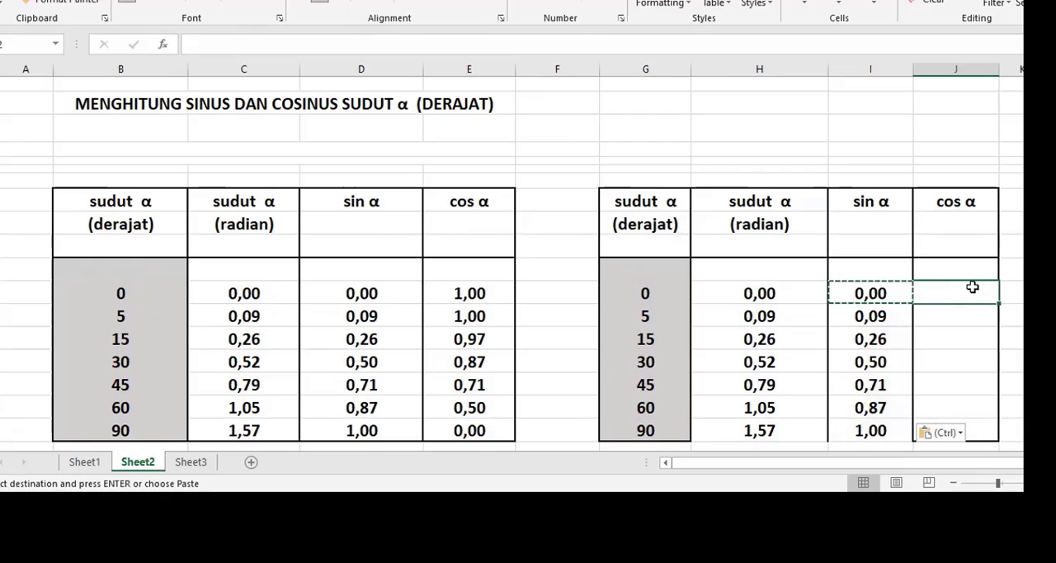
text(=)
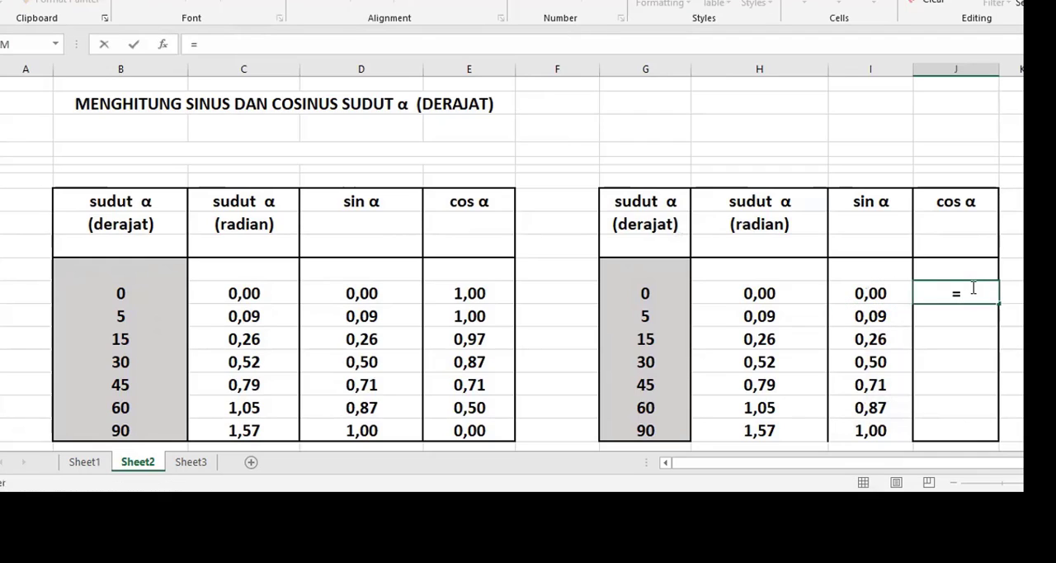
text(cos)
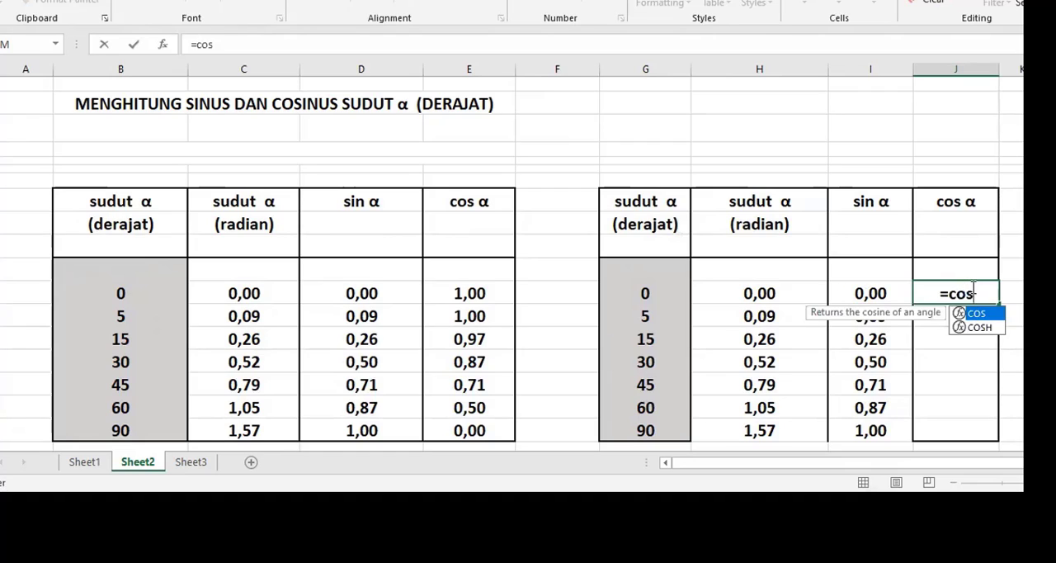
text(()
click(875, 294)
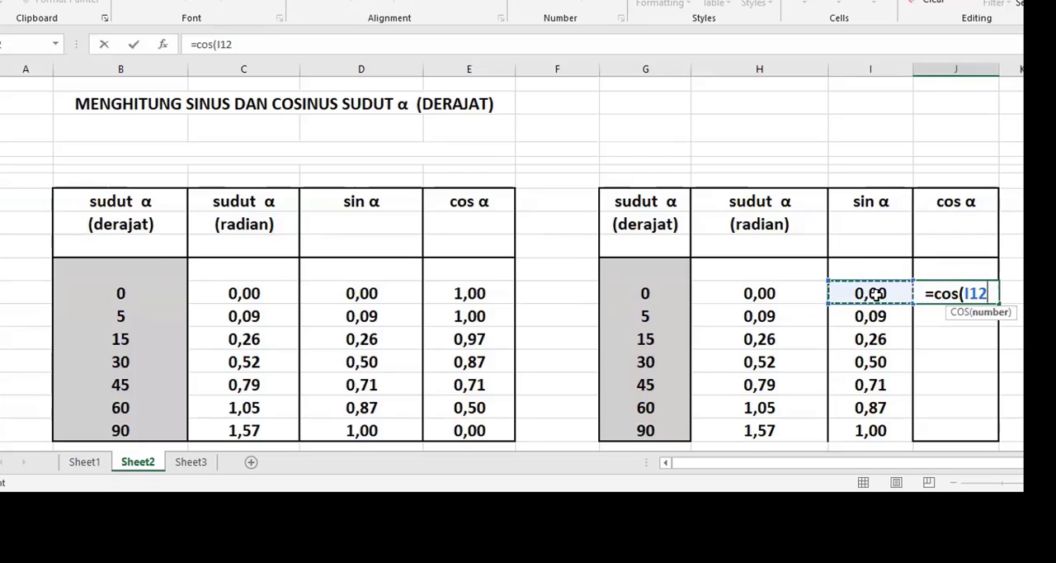
click(756, 296)
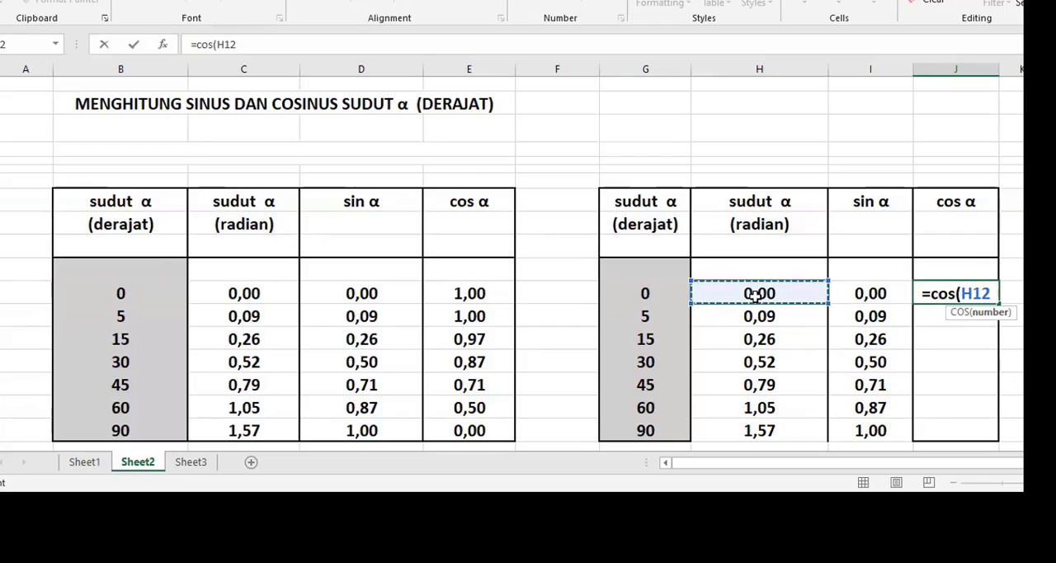
text())
key(Return)
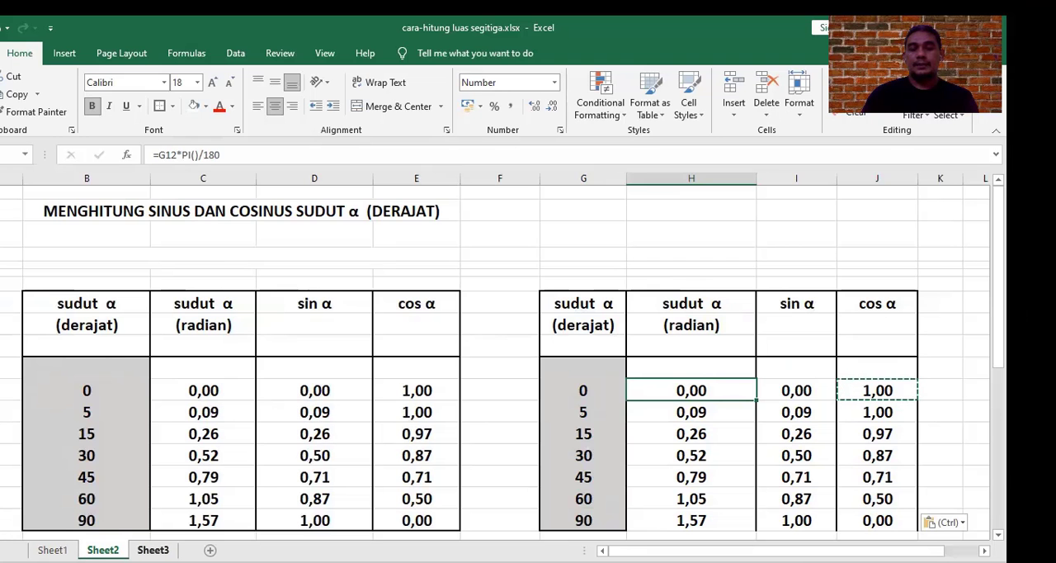
Step: Open Sheet3 and examine the slope distance and angle inputs, the sine formula in E12 and the Jarak Tegak formulas in F12 and F13
key(ctrl+Page_Down)
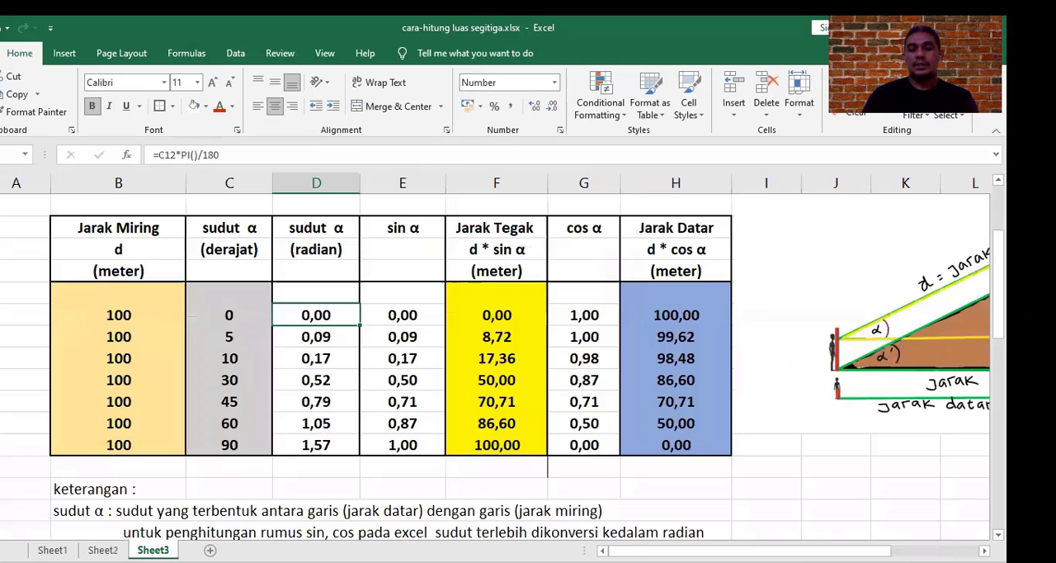
scroll(199, 404, up, 1)
drag(742, 551, 660, 549)
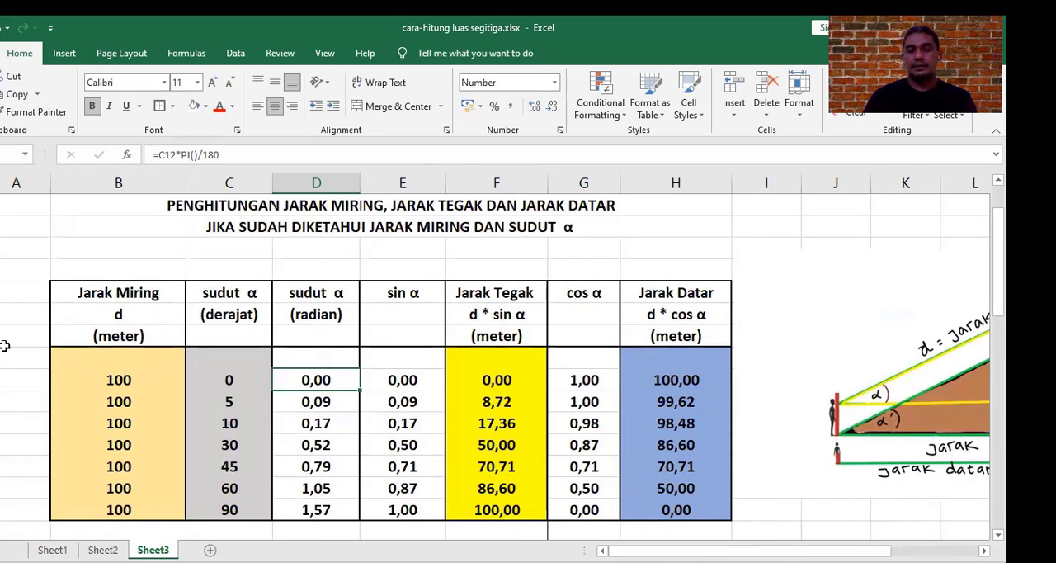
click(110, 380)
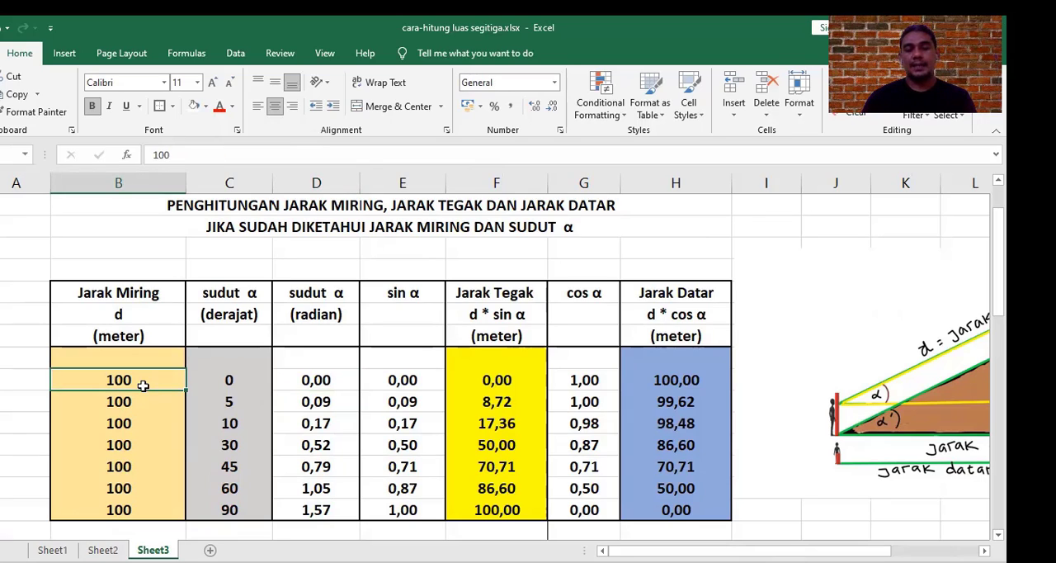
click(236, 508)
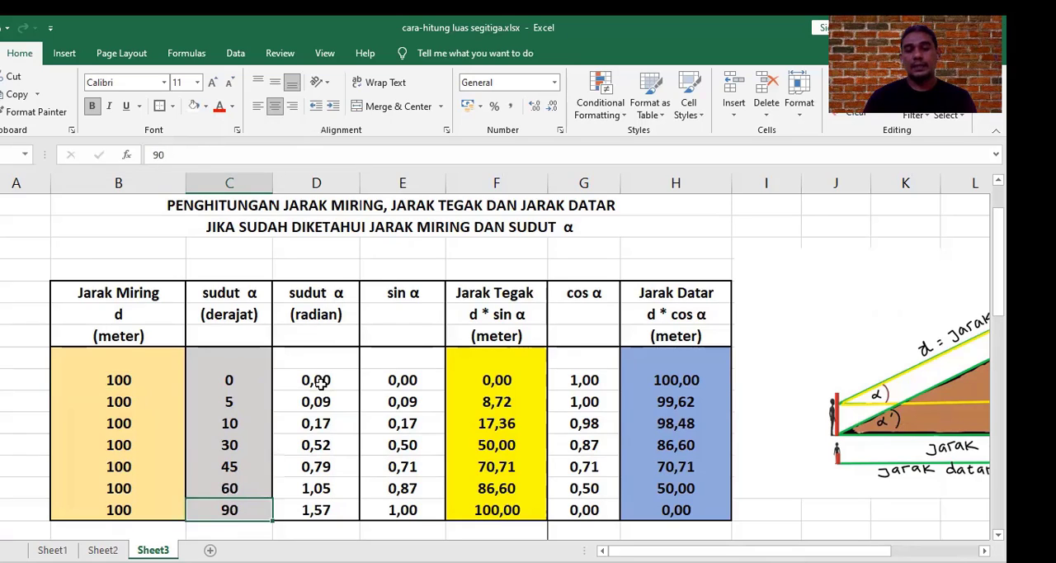
click(398, 376)
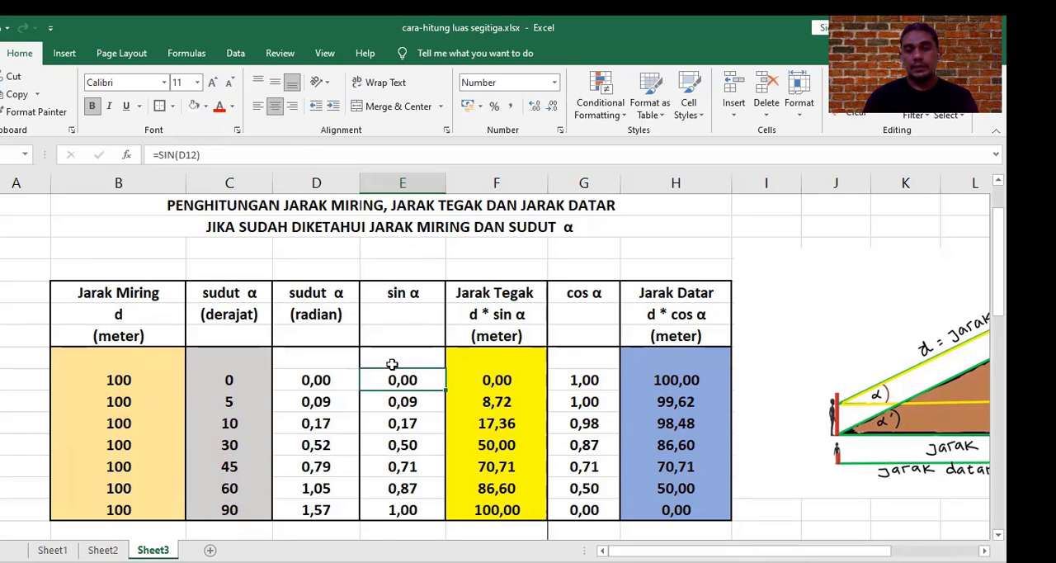
click(492, 381)
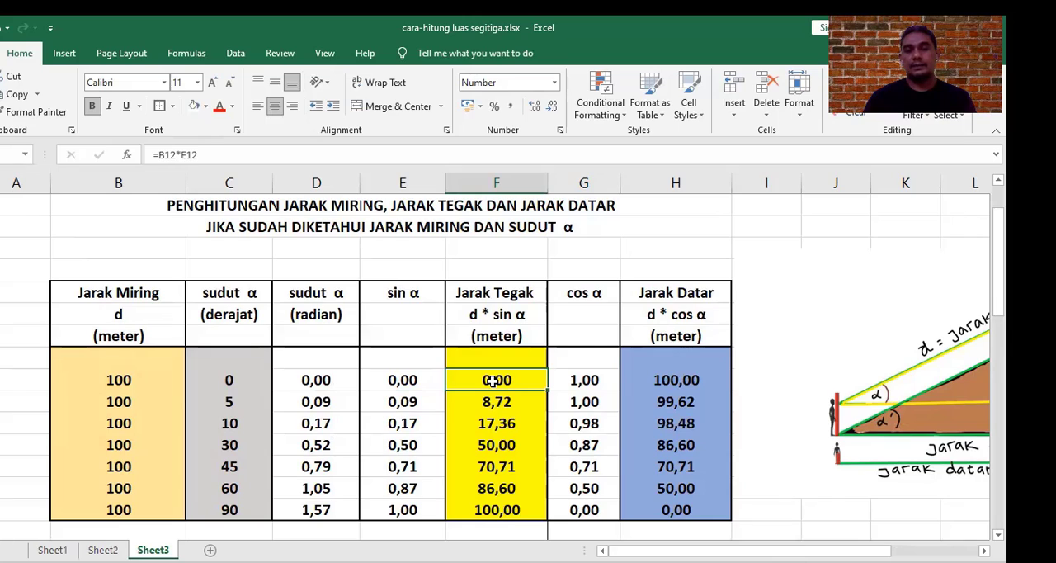
click(513, 315)
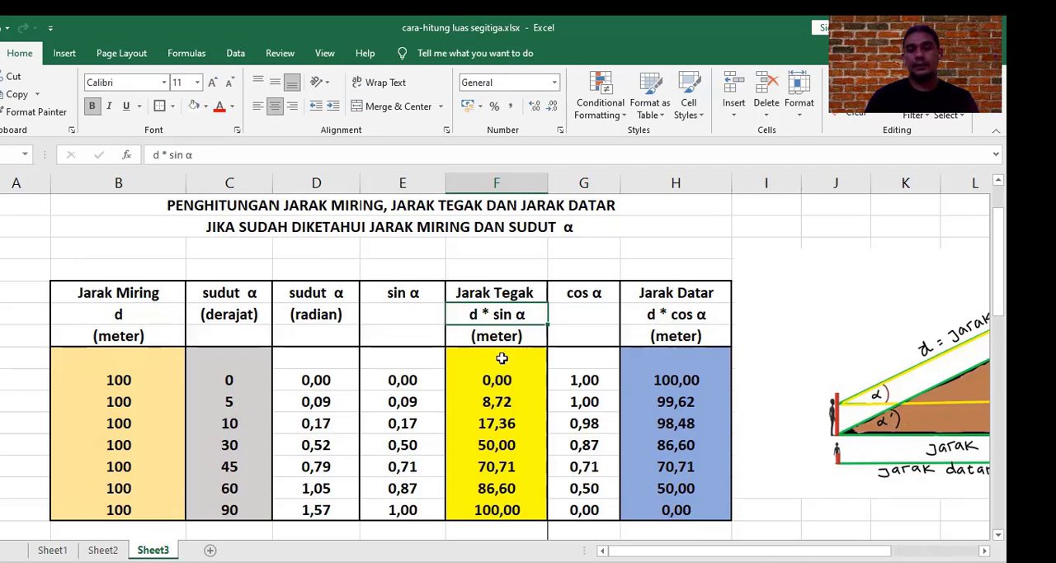
click(502, 382)
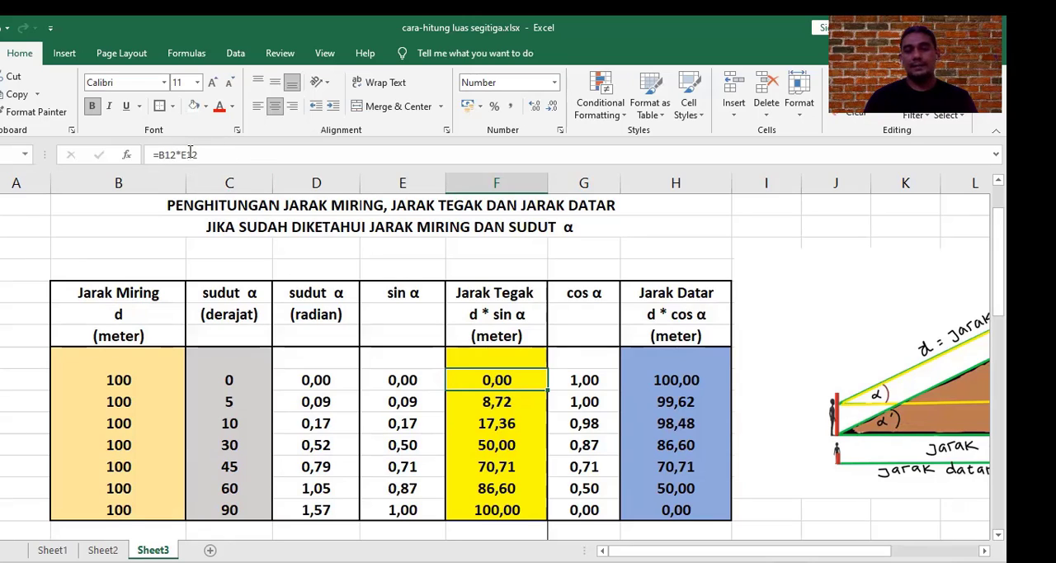
key(Down)
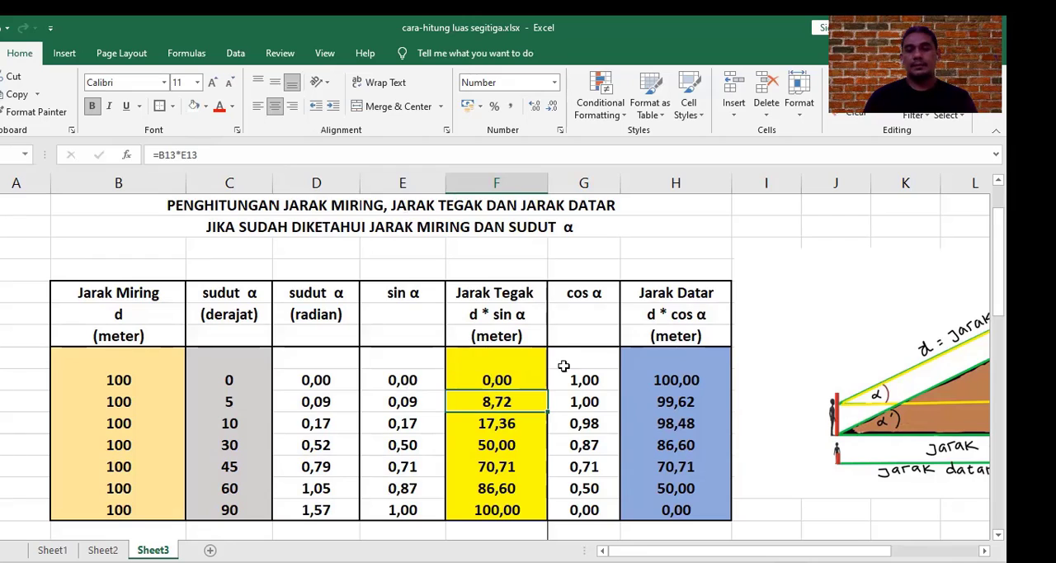
Step: Examine the cosine formula in G12 with its radian source in D12, and the Jarak Datar formulas in column H with their inputs
click(585, 380)
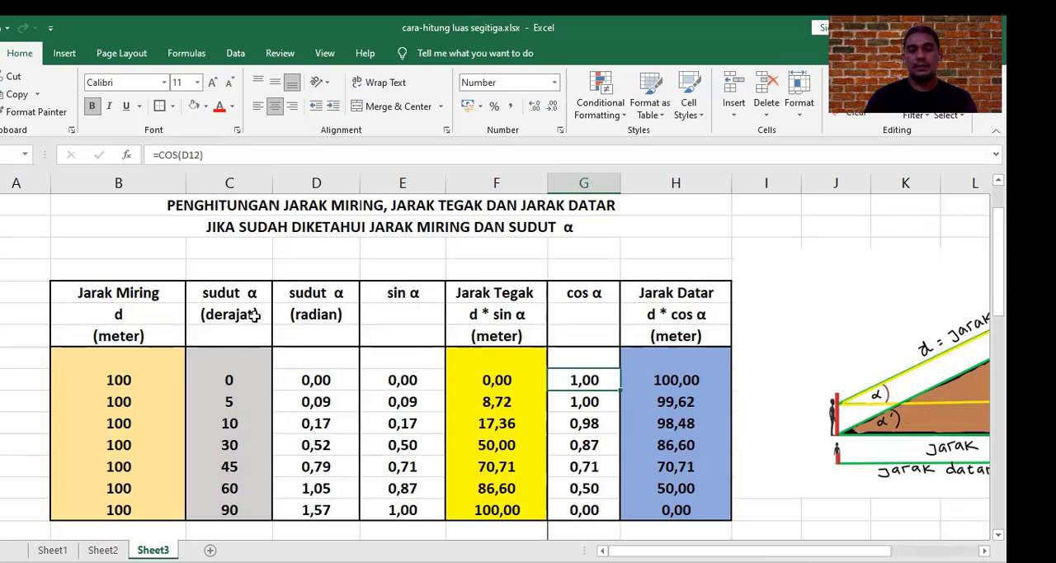
click(316, 379)
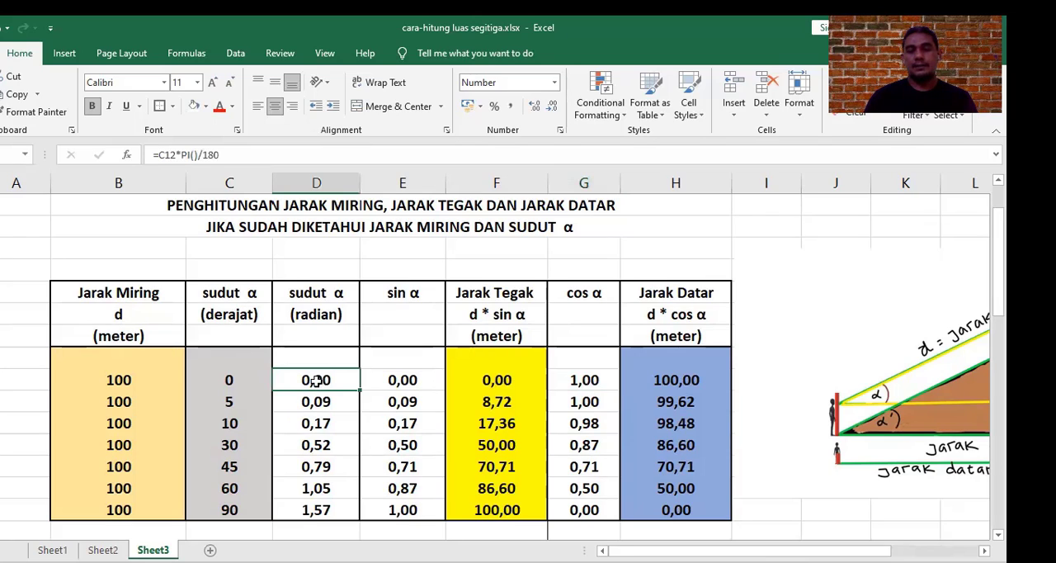
click(585, 383)
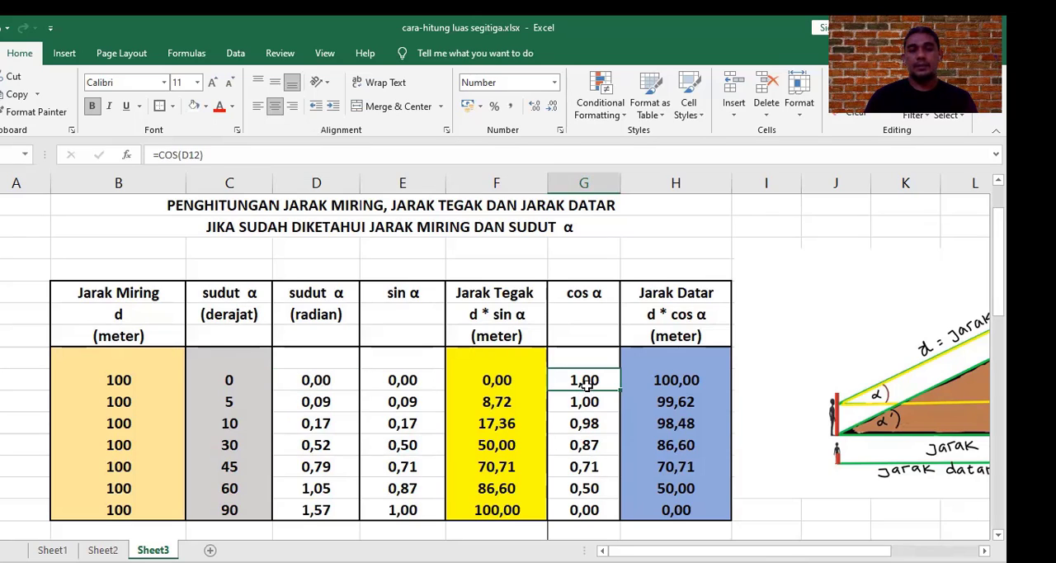
click(328, 380)
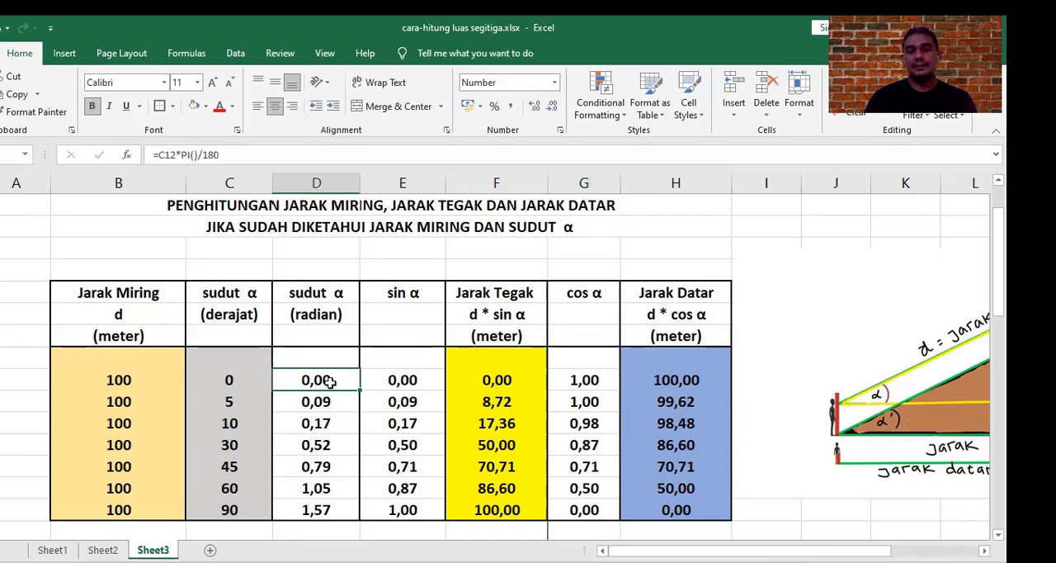
click(583, 382)
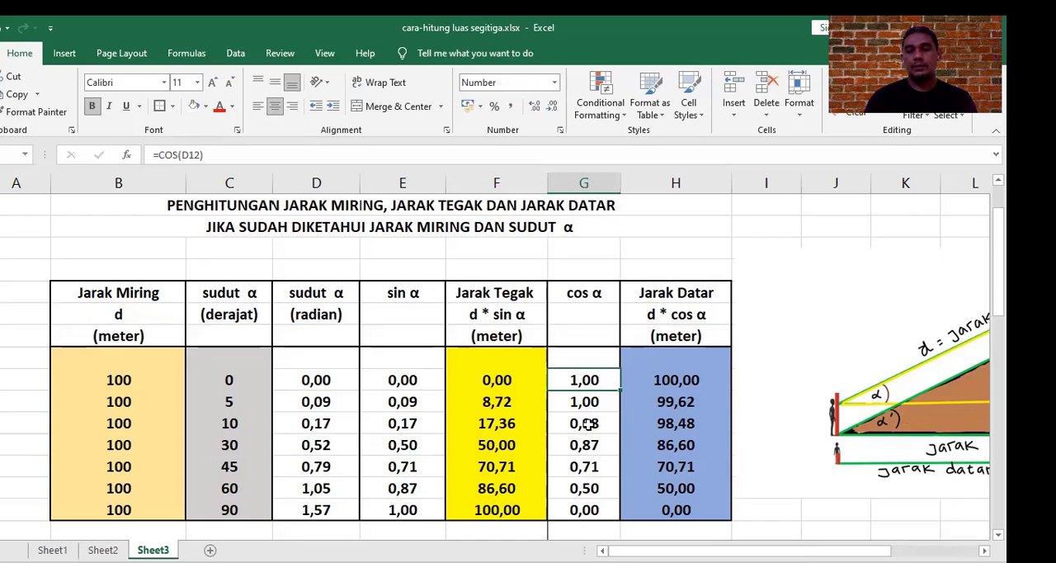
click(675, 381)
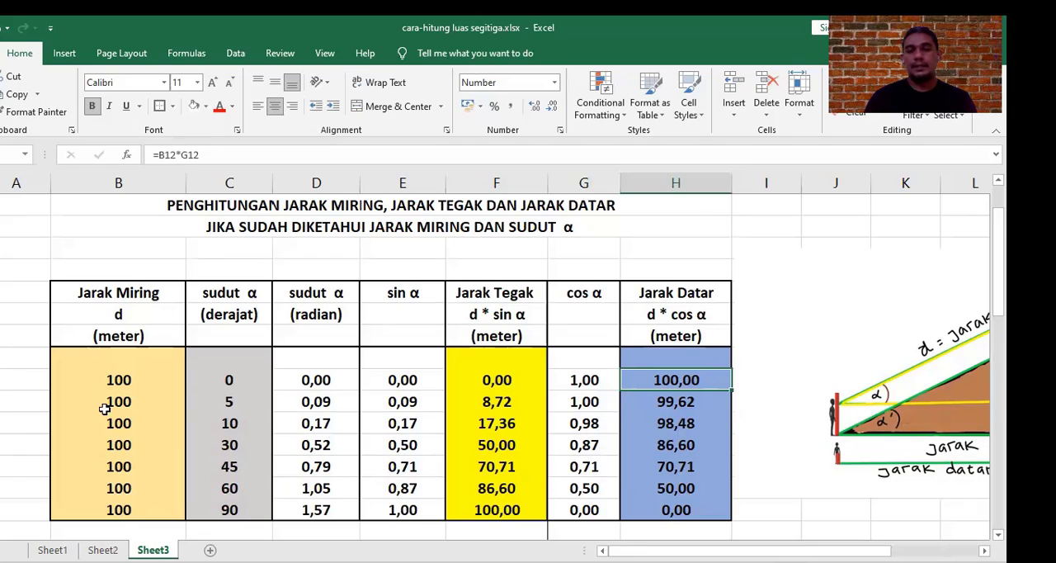
click(120, 384)
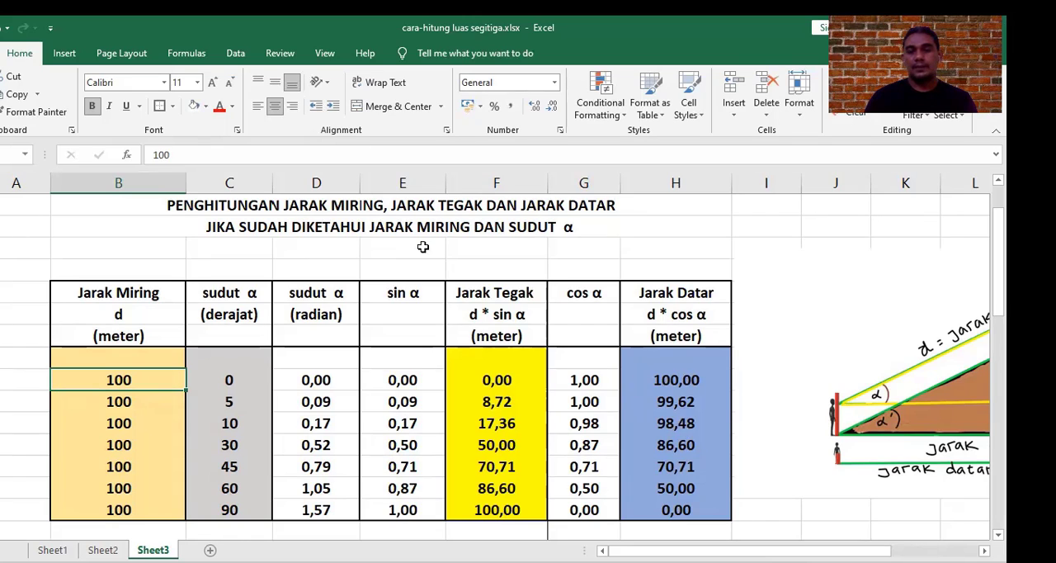
click(582, 379)
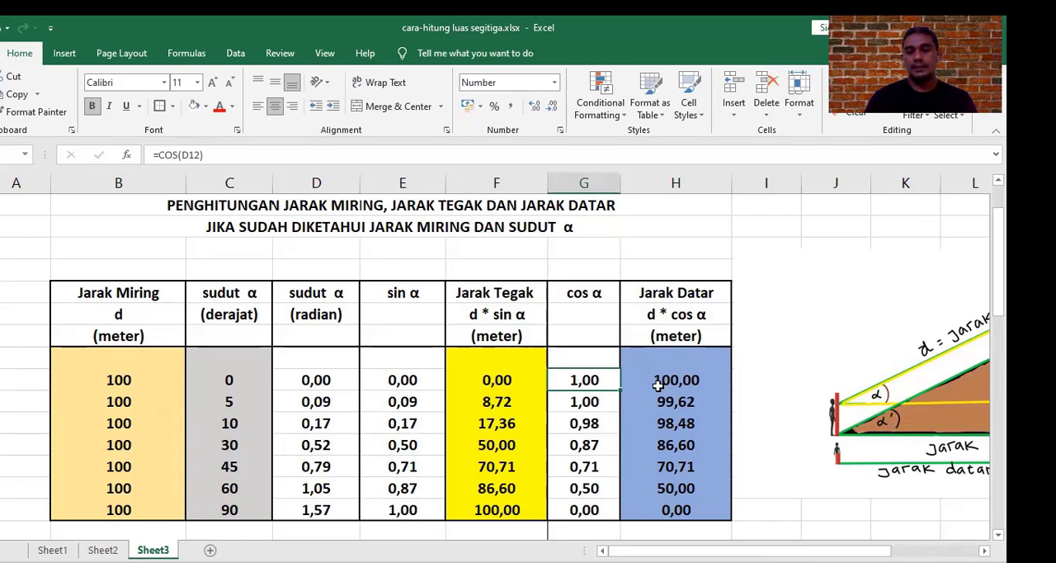
click(675, 382)
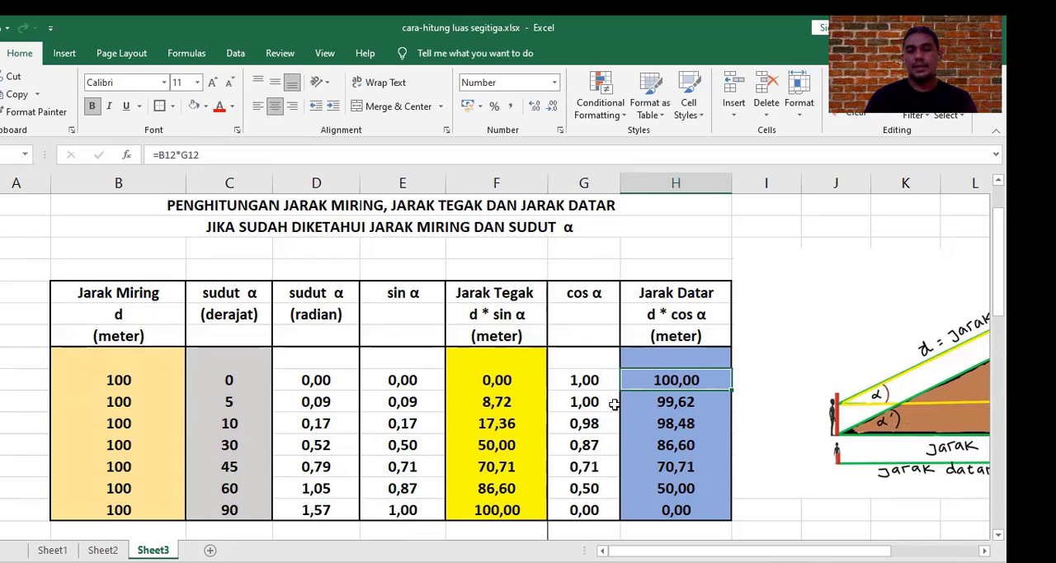
click(676, 510)
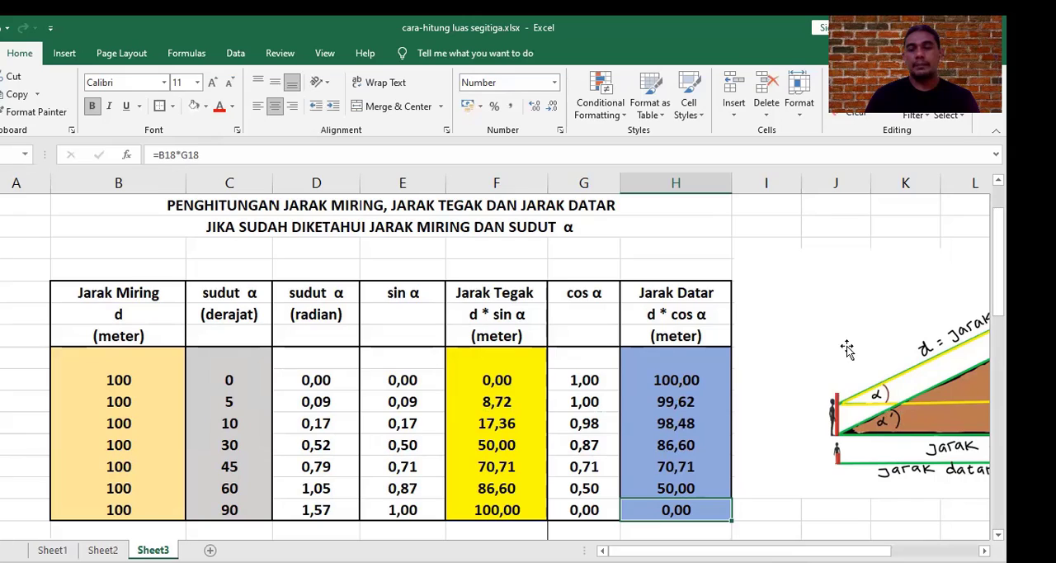
Step: Compare the slope distance in column B with the Jarak Datar results for the 45-degree and 60-degree angles
click(125, 384)
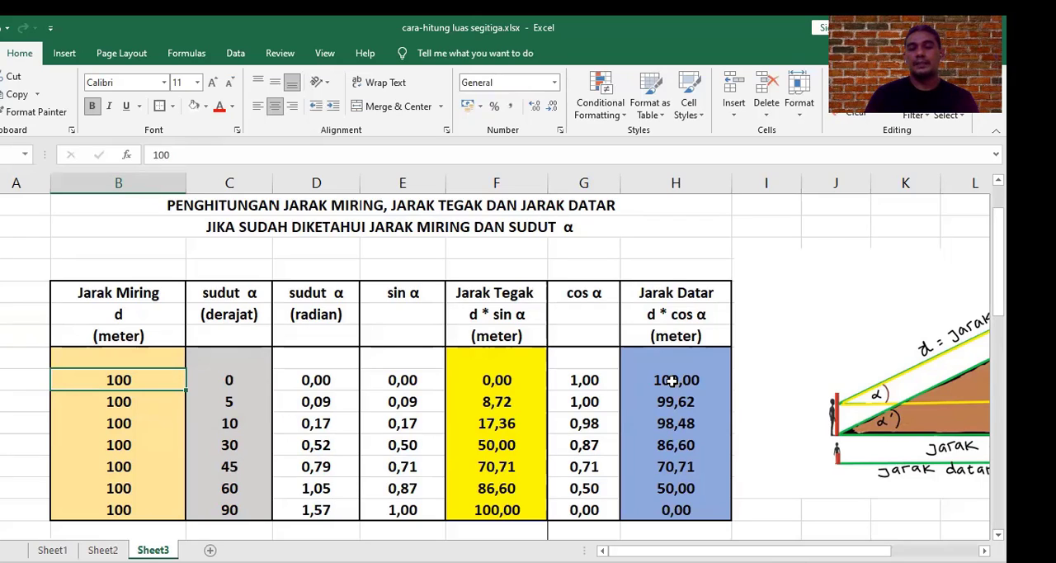
click(237, 468)
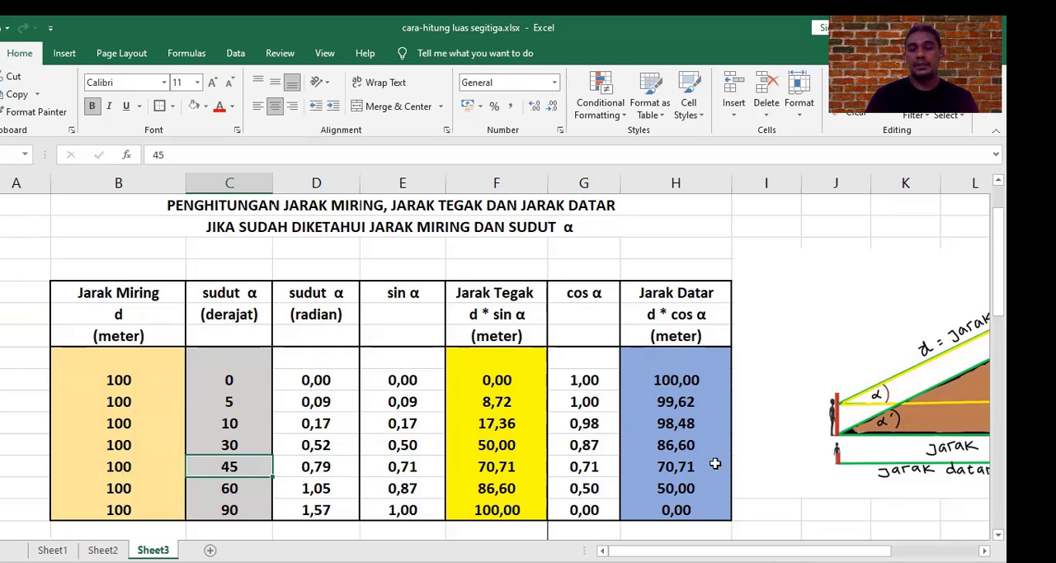
click(689, 468)
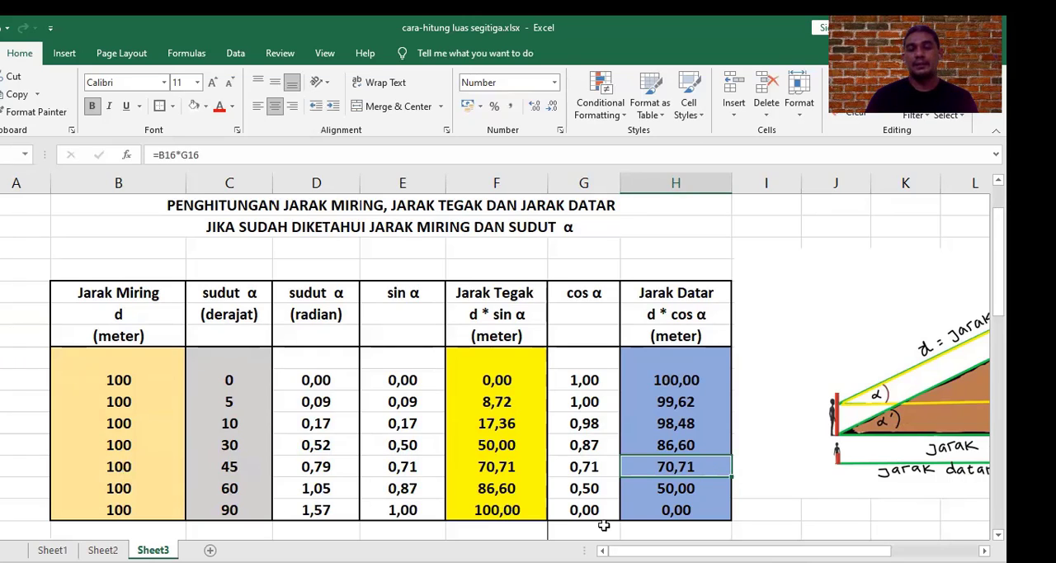
click(238, 489)
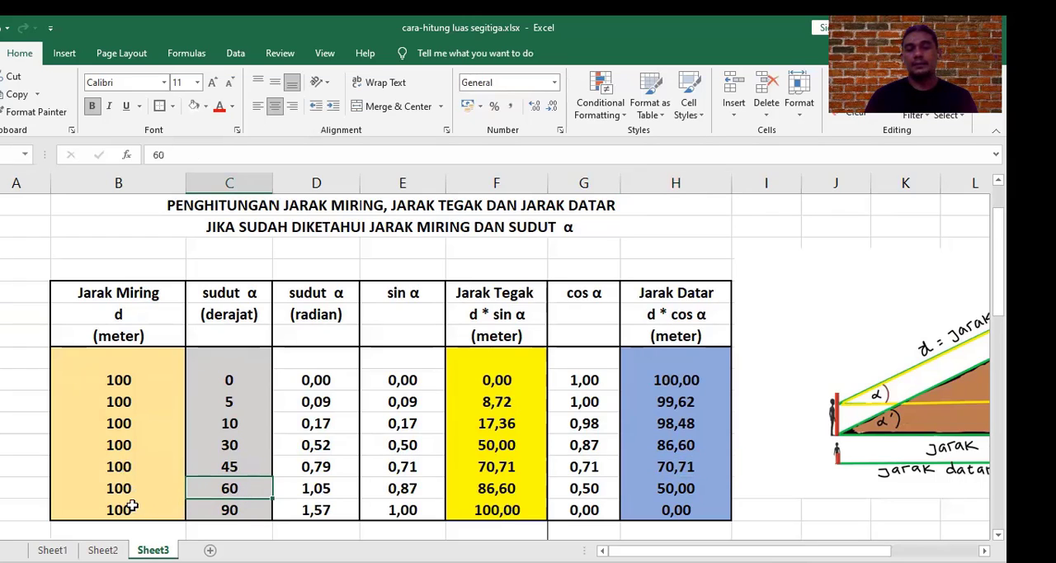